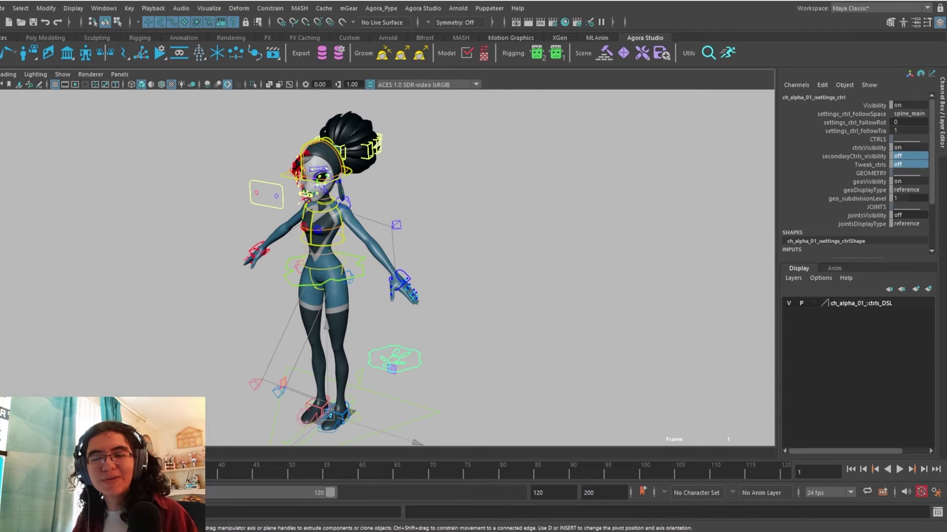
Step: View the attributes of the left arm settings control and the spine settings control on the character rig
left_click_drag(487, 271, 480, 262, "alt")
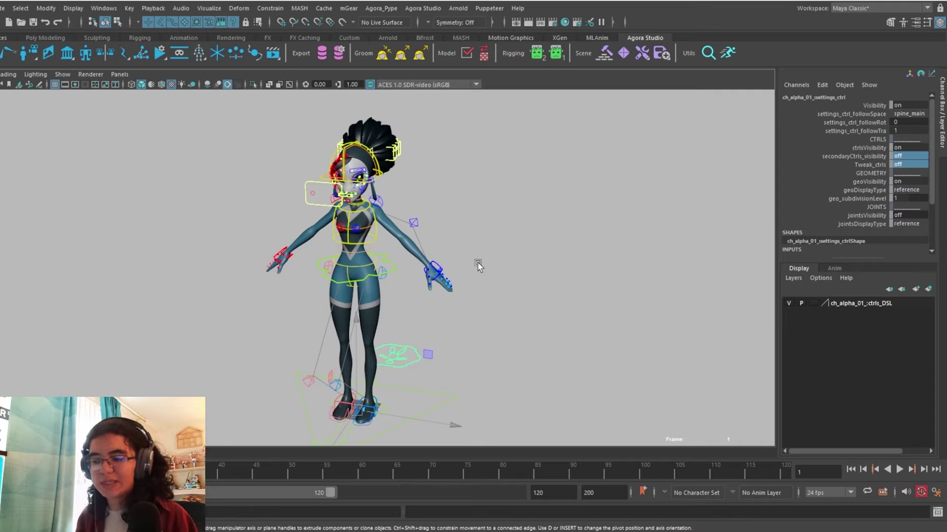
left_click_drag(522, 251, 463, 319, "alt")
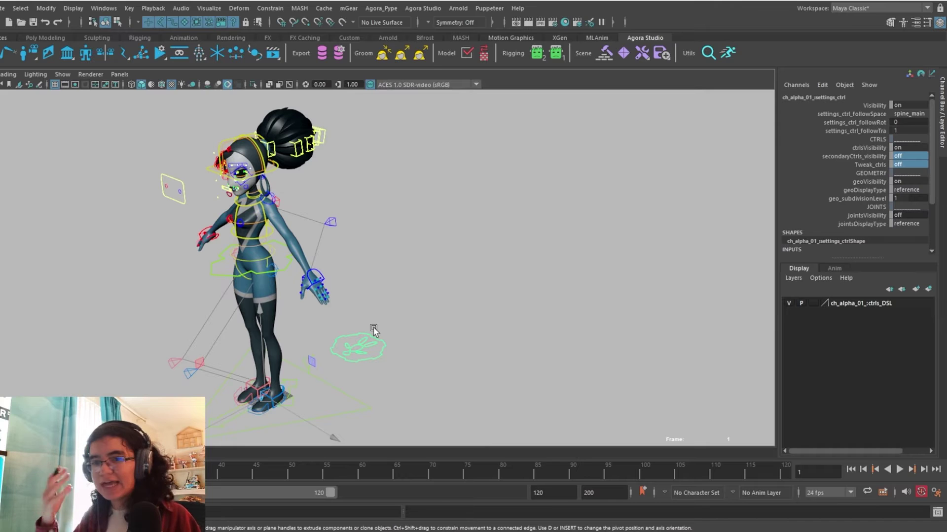
left_click(354, 356)
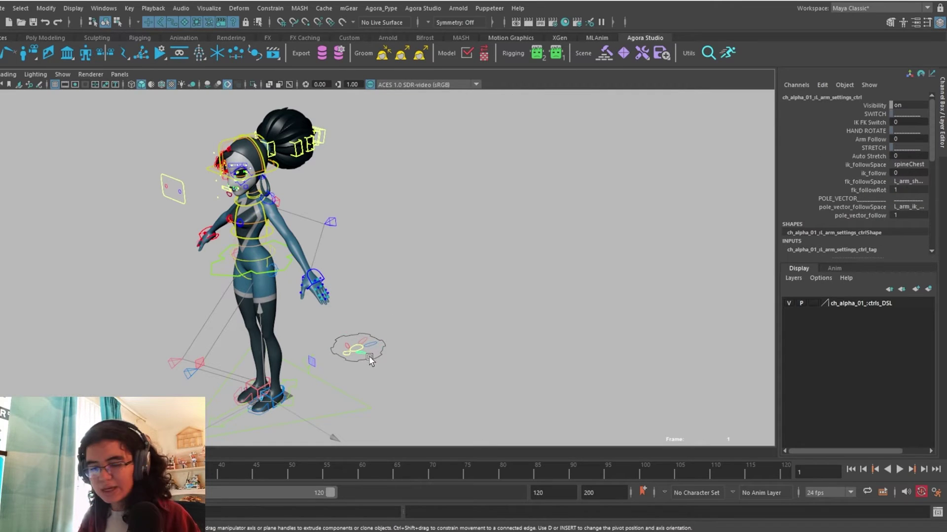
left_click_drag(369, 358, 366, 355)
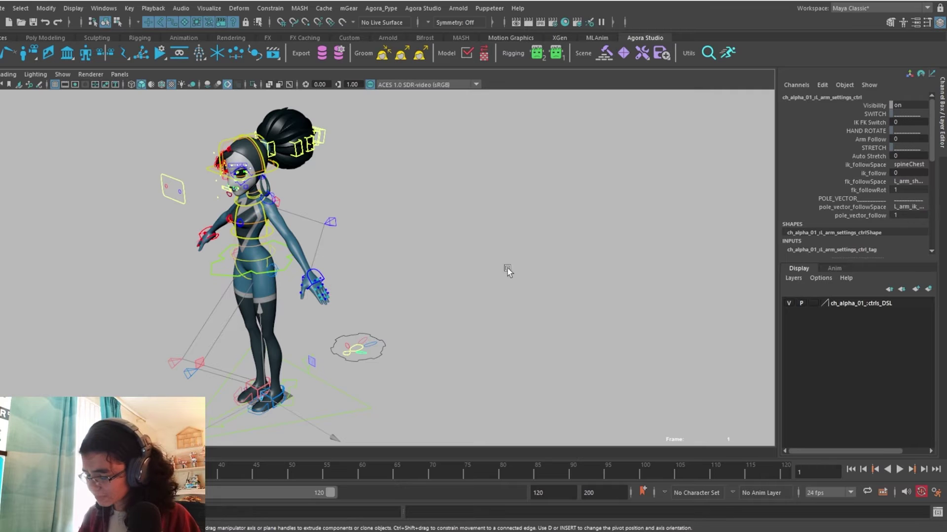
left_click_drag(395, 340, 415, 336, "alt")
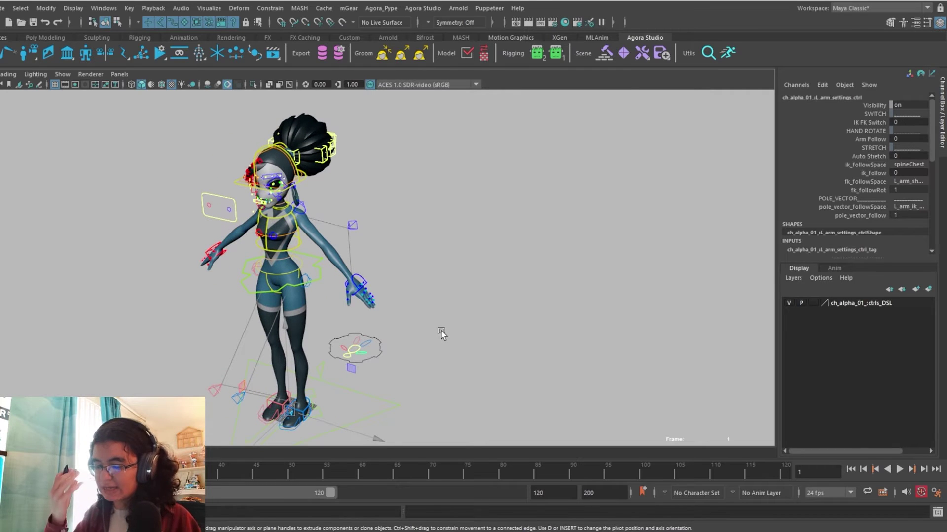
left_click(351, 347)
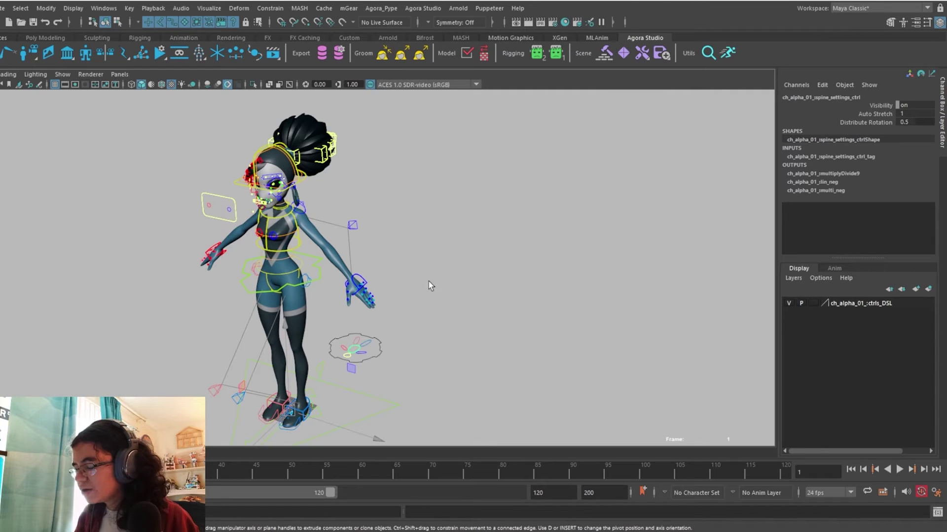
middle_click_drag(382, 328, 421, 310, "alt")
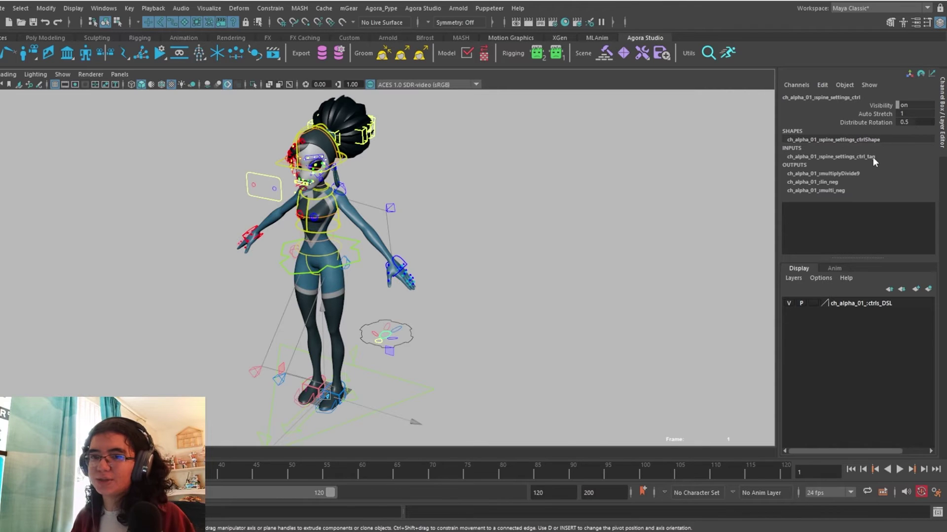
Step: Try moving the chest control sideways along X, and undo the move
left_click(339, 230)
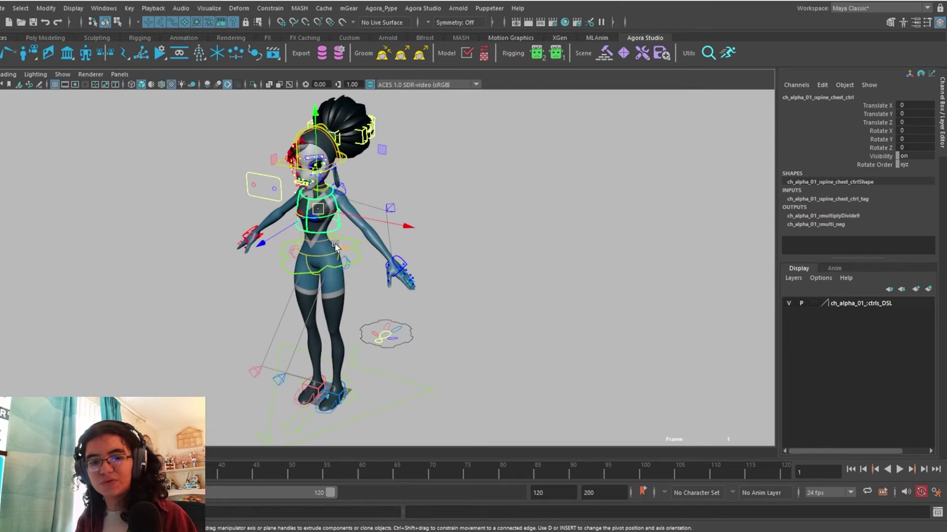
key("e")
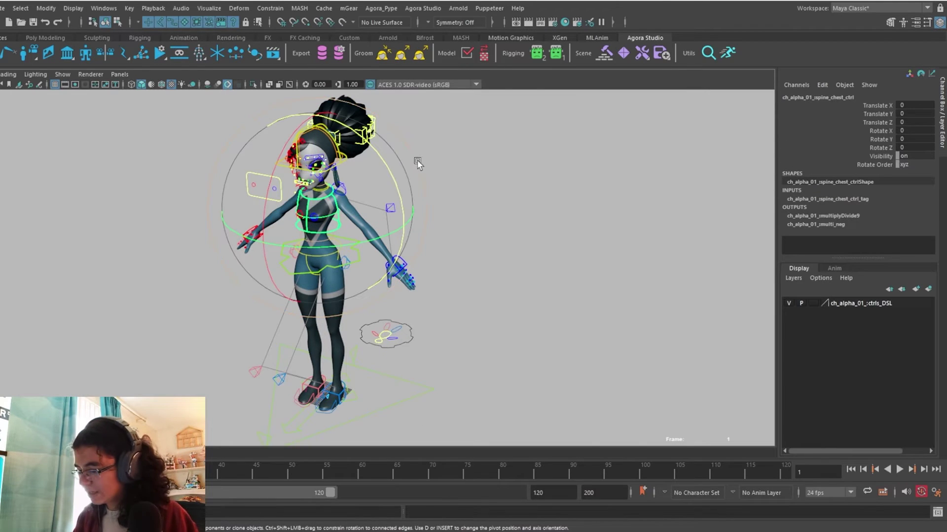
key("q")
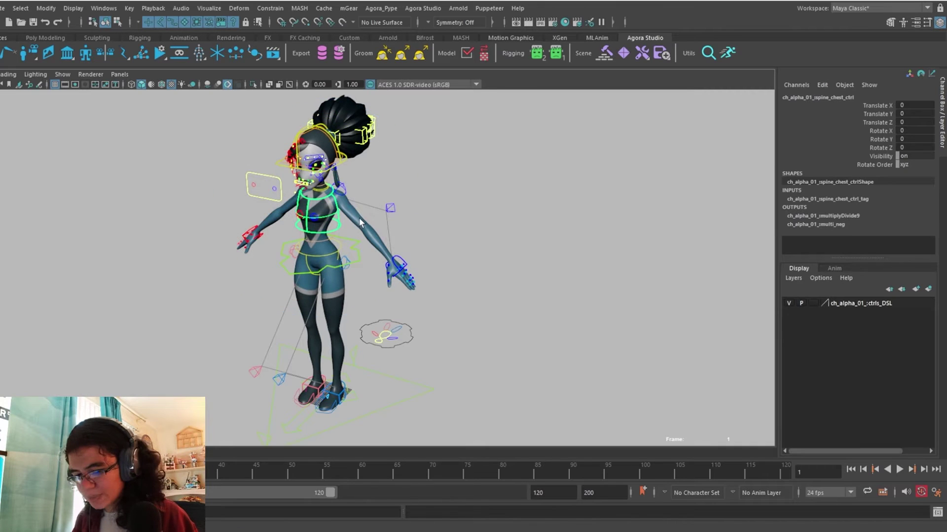
key("w")
left_click_drag(376, 220, 378, 221)
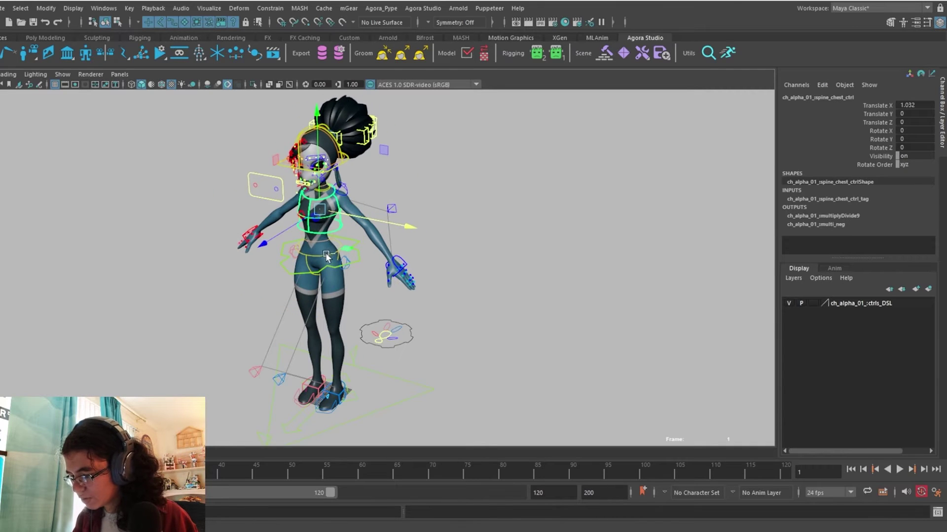
key("ctrl+z")
Step: Try moving the hip-level spine controls, with the pelvis control about 5.7 units along X, and undo the moves
left_click(326, 254)
mouse_move(348, 257)
left_mouse_down()
mouse_move(359, 264)
mouse_move(357, 245)
left_mouse_up()
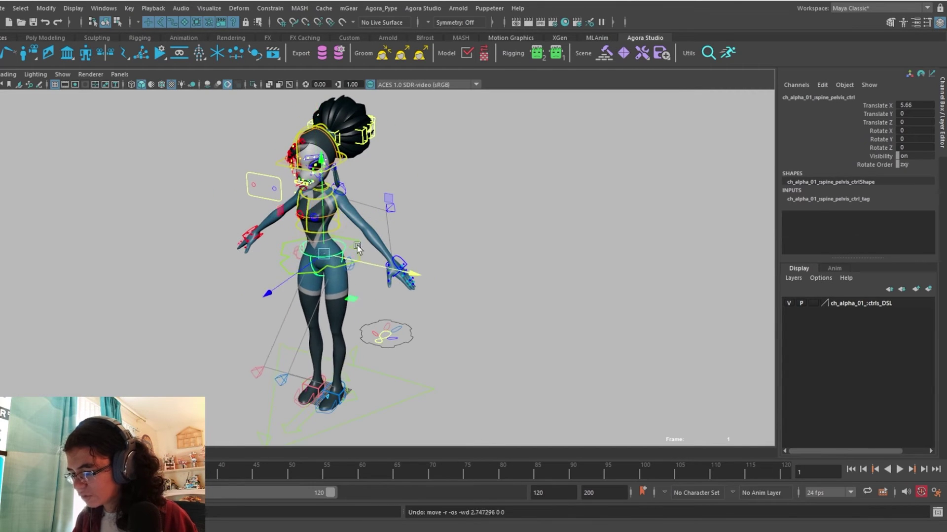
key("ctrl+z")
key("1")
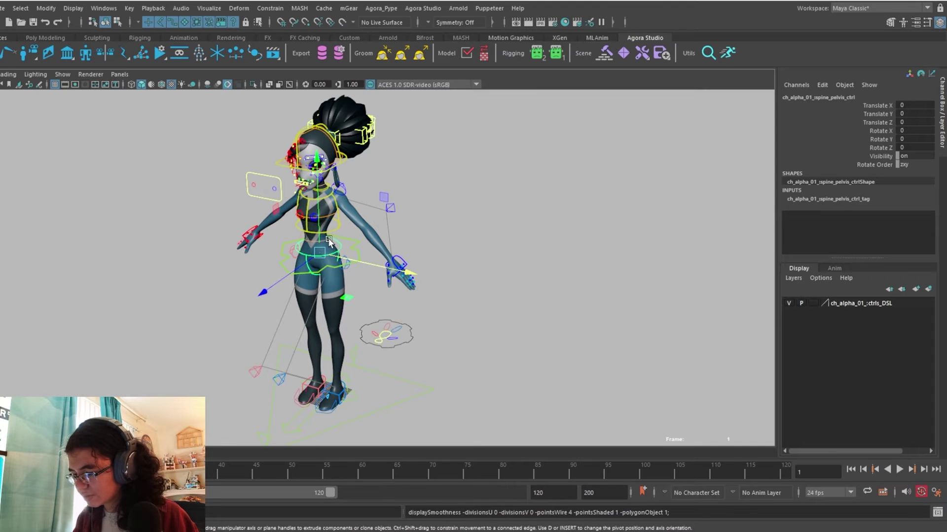
left_click(323, 241)
left_click_drag(350, 250, 276, 258)
key("ctrl+z")
key("ctrl+z")
Step: Set the spine settings control's Distribute Rotation to 0
left_click_drag(440, 271, 468, 279, "alt")
left_click(379, 338)
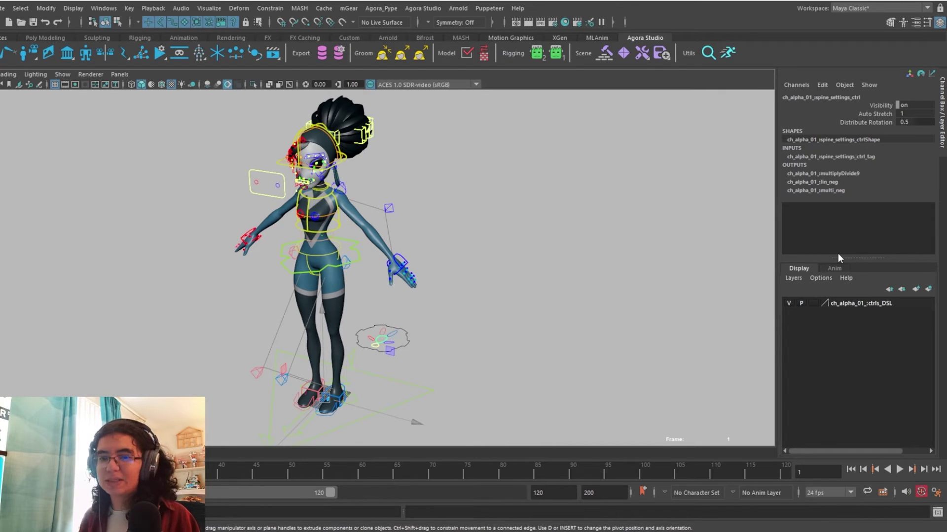
double_click(921, 122)
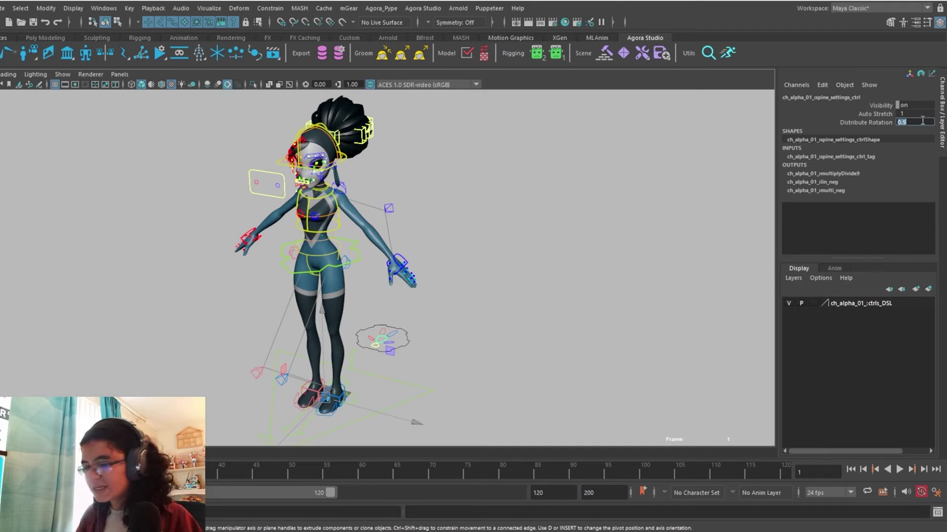
Step: Rotate the chest control around Z in both directions, ending at about -11 degrees
left_click(351, 221)
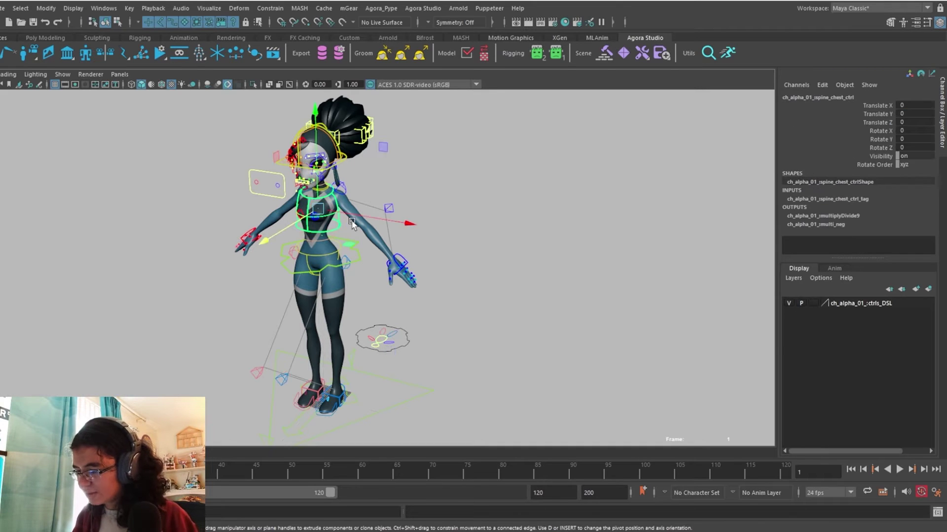
key("e")
left_click_drag(394, 176, 395, 150)
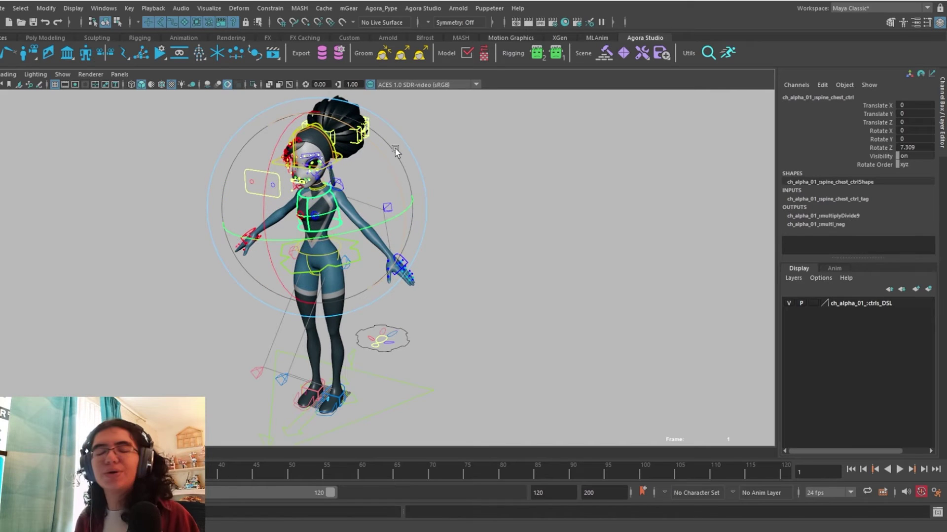
left_click_drag(395, 150, 416, 190)
key("w")
Step: Try shifting the chest control about 5 units in X and rotating it to about -17 degrees in Z, and undo all chest changes
left_click_drag(426, 240, 451, 225, "alt")
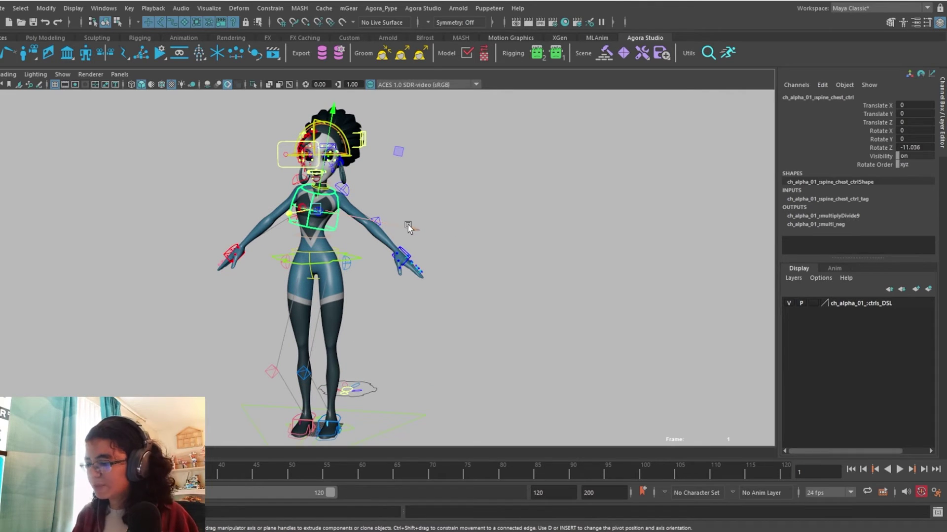
left_click_drag(412, 227, 431, 215)
key("e")
left_click_drag(410, 178, 412, 176)
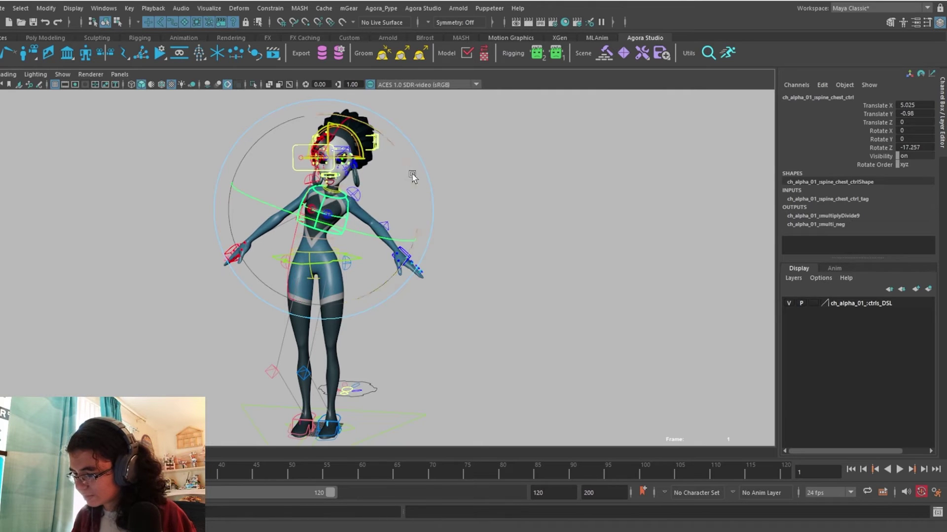
key("w")
left_click_drag(332, 179, 374, 159)
key("ctrl+z")
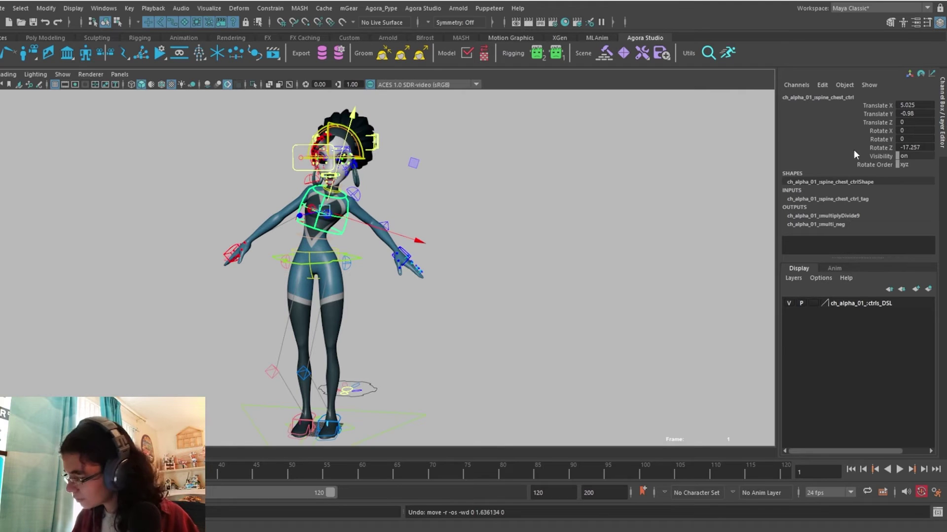
key("ctrl+z")
key("ctrl+z")
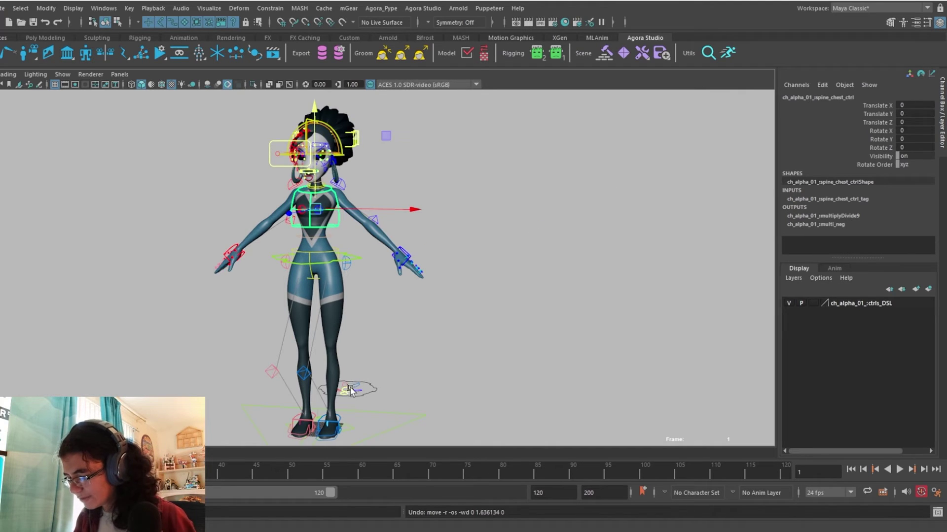
Step: Set the spine settings control's Distribute Rotation to 1
left_click(350, 391)
left_click(349, 391)
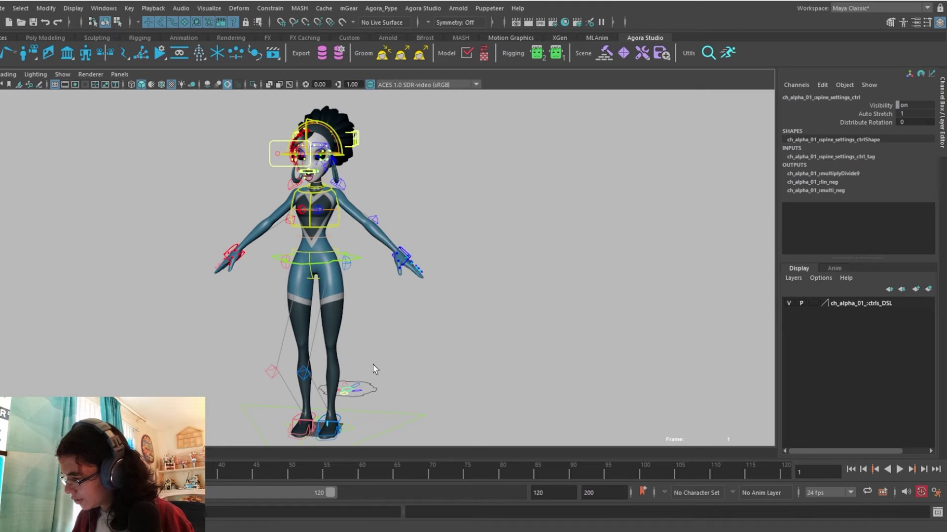
left_click(914, 123)
type("1")
key("Return")
Step: Try rotating the chest control around Z and to about 14.6 degrees in X, and undo the rotations
left_click(352, 219)
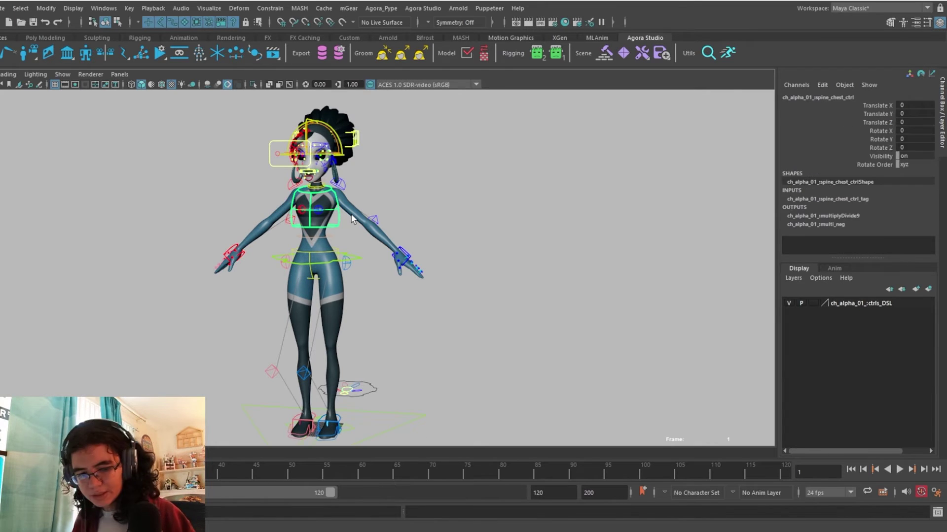
key("e")
left_click_drag(408, 184, 421, 153)
key("ctrl+z")
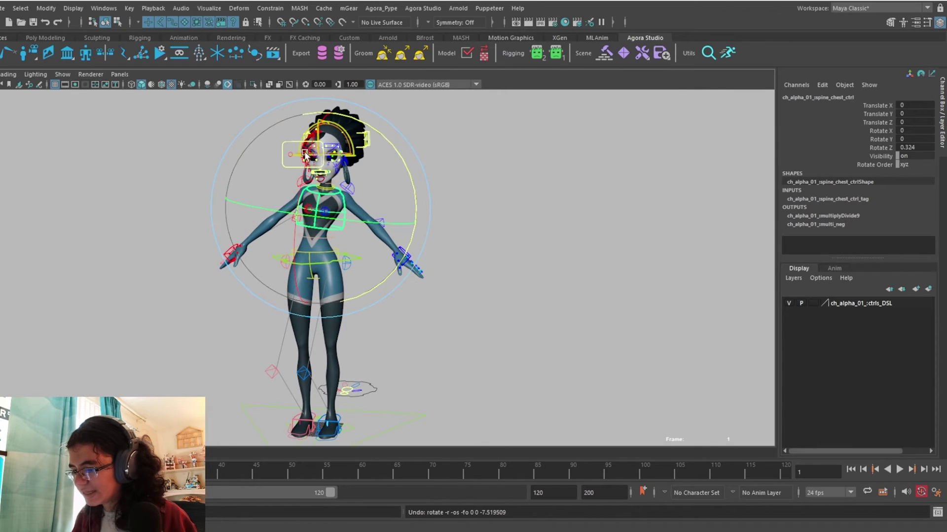
left_click_drag(292, 154, 294, 189)
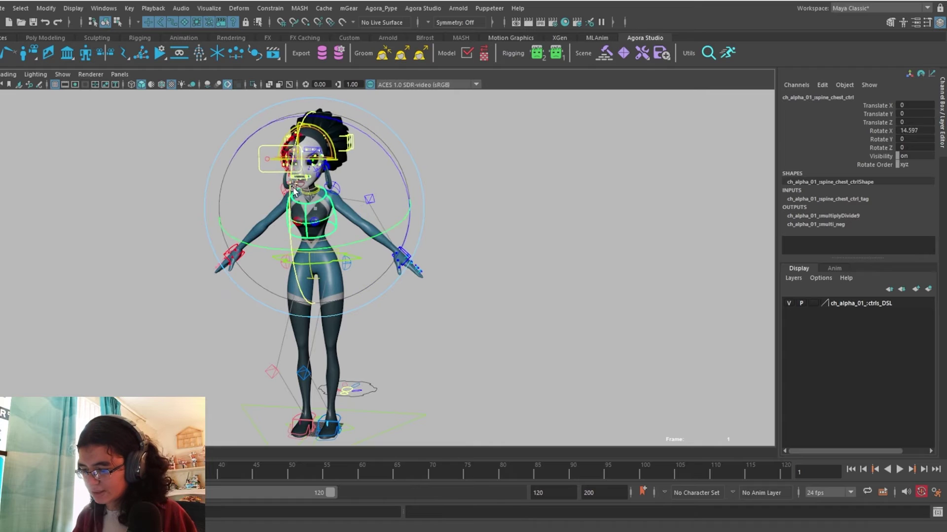
key("ctrl+z")
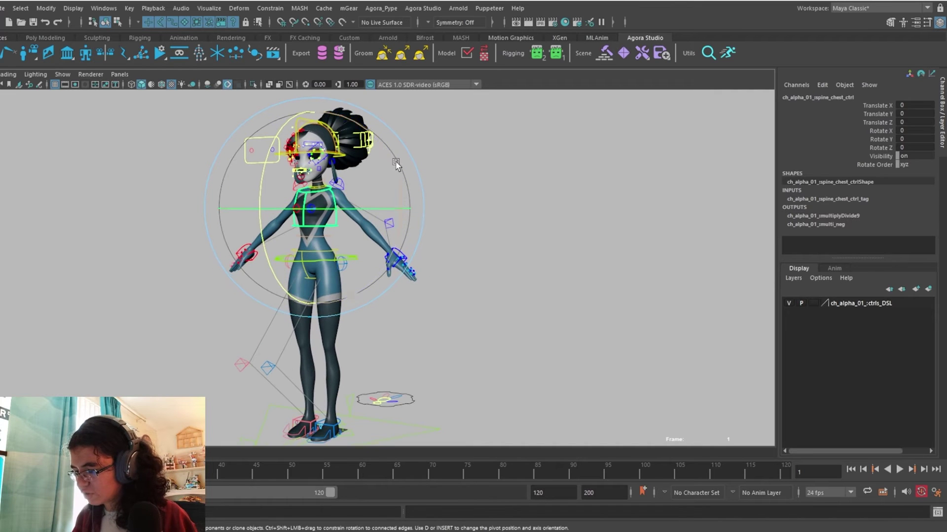
Step: Rotate the chest control to about -22 degrees in Z and set the spine settings control's Distribute Rotation to 0.5
left_click_drag(397, 163, 430, 175)
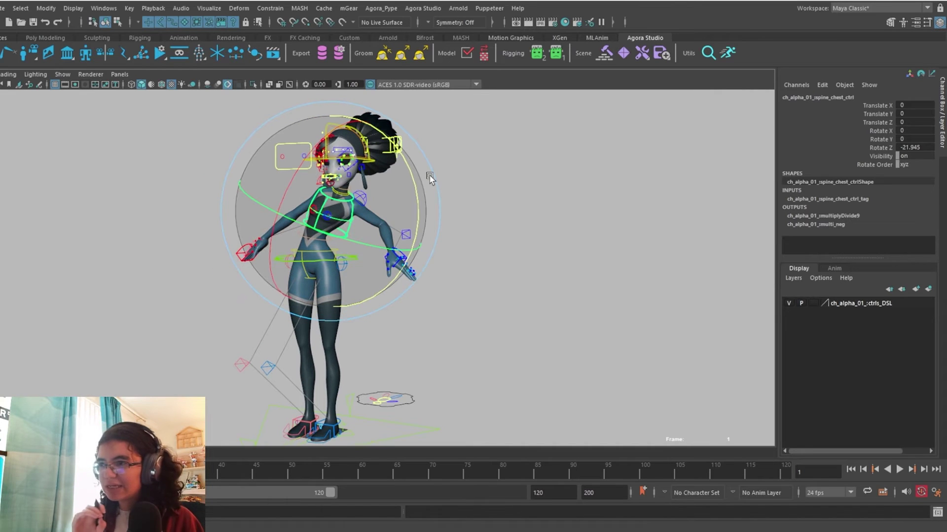
key("ctrl+z")
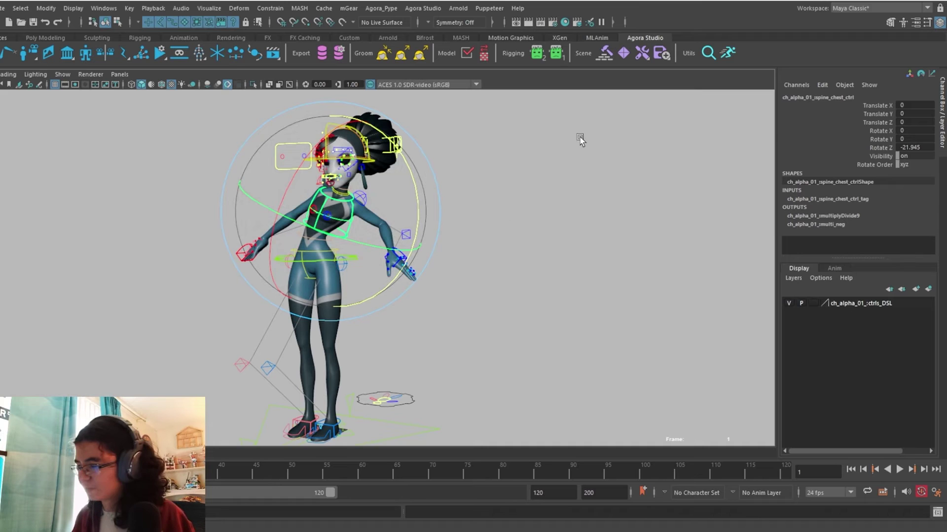
left_click(383, 400)
left_click(918, 122)
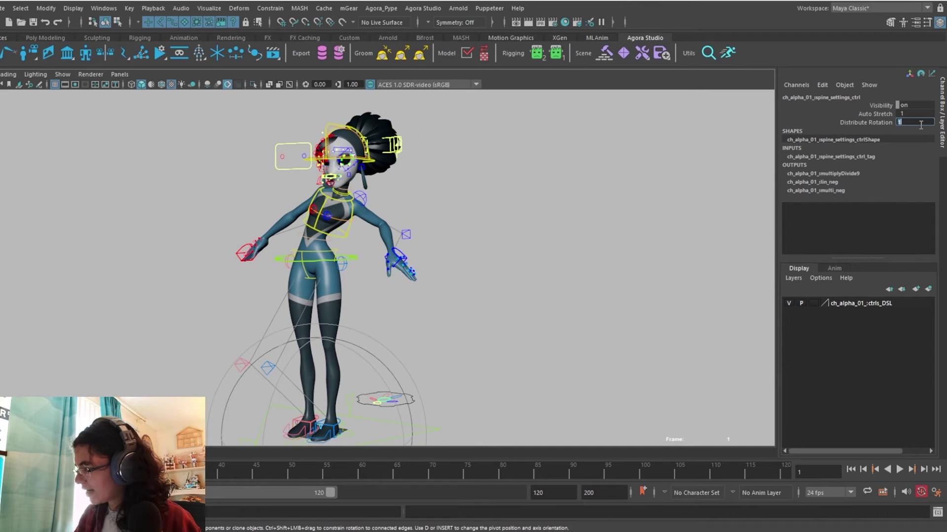
type("0.")
key("Return")
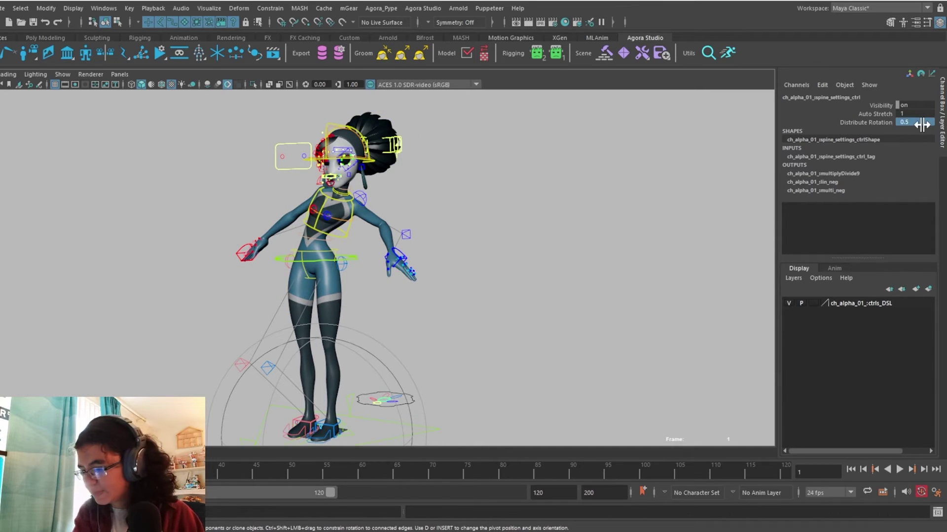
Step: Try rotating the chest control to about -8.5 degrees in Z, and undo that rotation
left_click(344, 221)
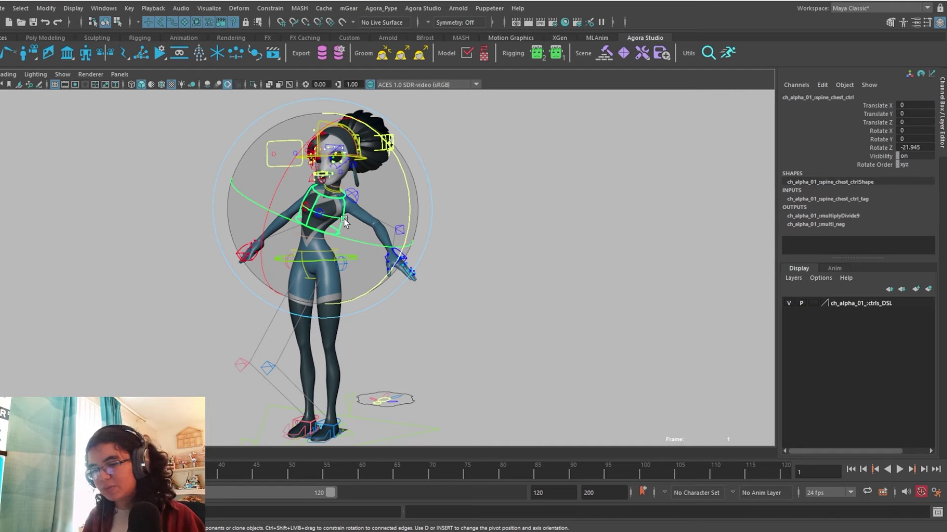
left_click_drag(343, 221, 485, 245)
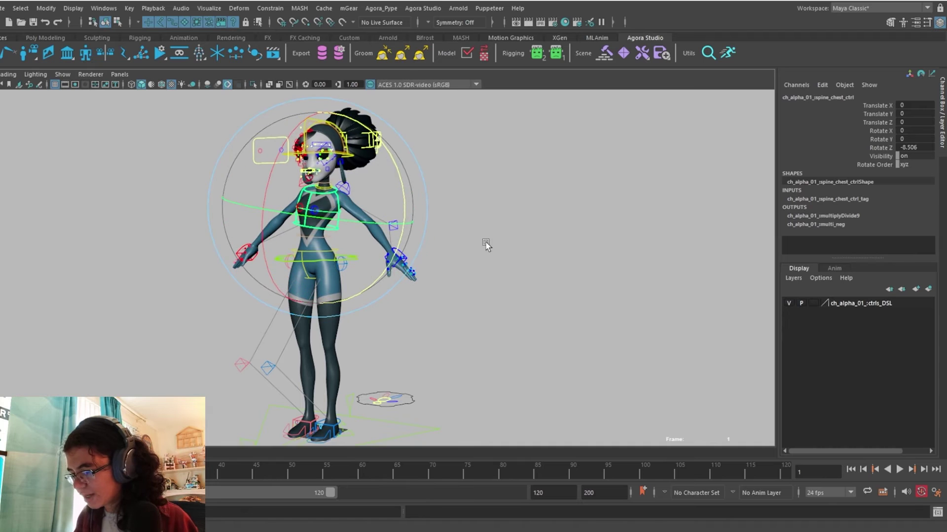
key("ctrl+z")
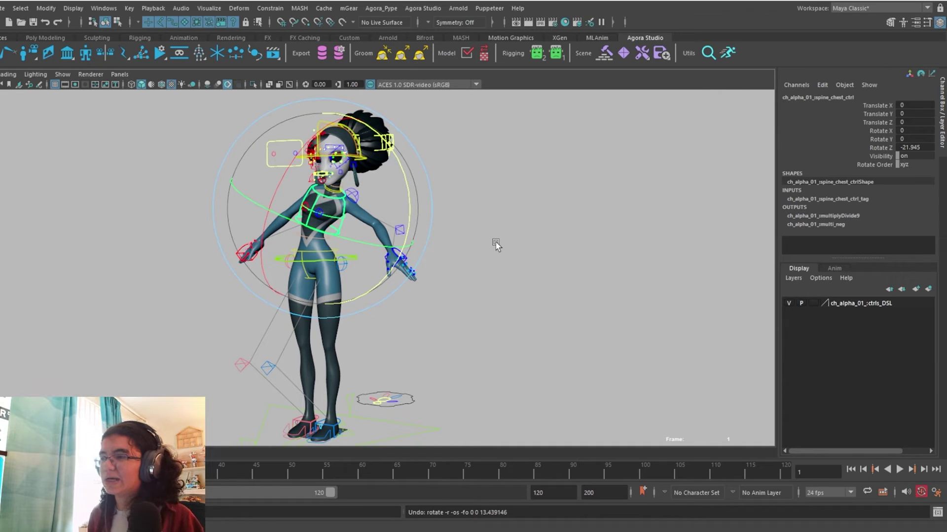
Step: Undo the chest control's remaining Z rotation to return the torso to its neutral pose
middle_click_drag(451, 211, 446, 244, "alt")
key("ctrl+z")
key("ctrl+z")
key("ctrl+z")
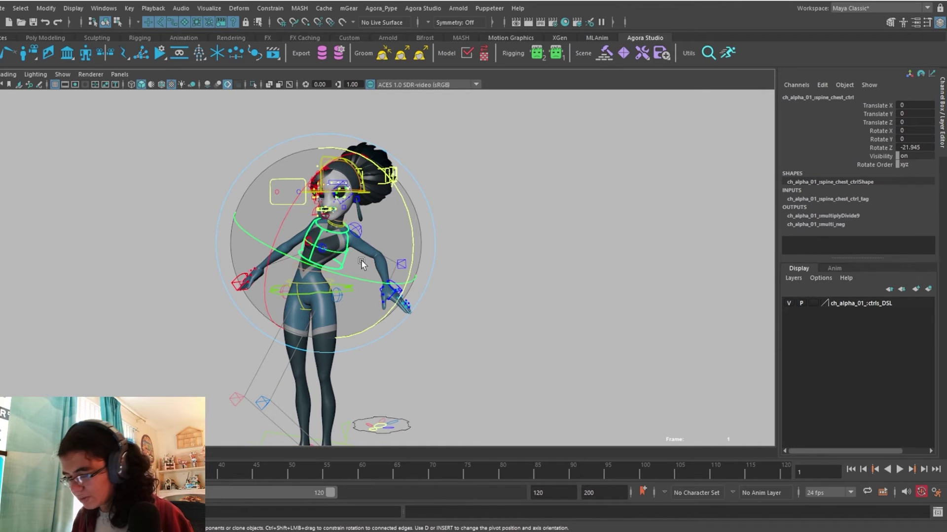
key("ctrl+z")
mouse_move(448, 285)
left_mouse_down("alt")
mouse_move(446, 317)
mouse_move(441, 289)
left_mouse_up("alt")
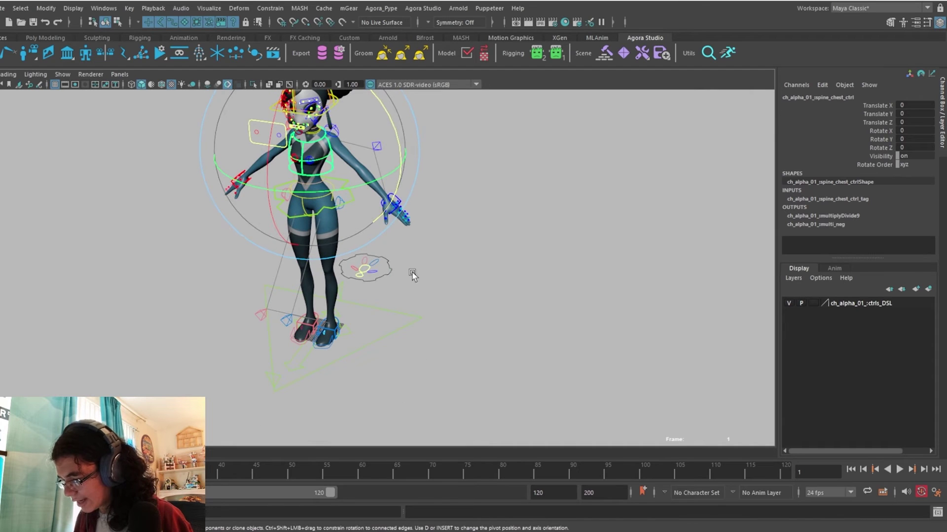
Step: Select the rig's main settings control beside the legs and turn secondaryCtrls_visibility on
key("ctrl+z")
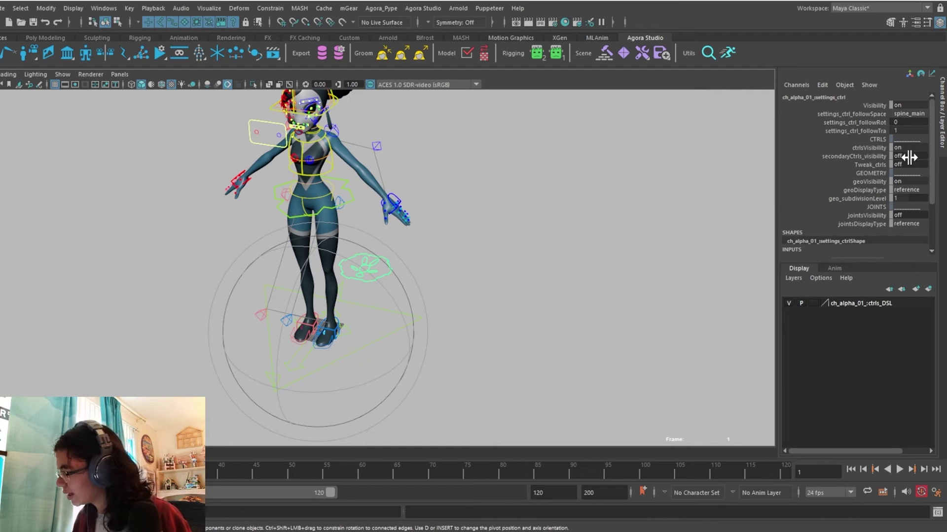
left_click_drag(581, 248, 510, 306, "alt")
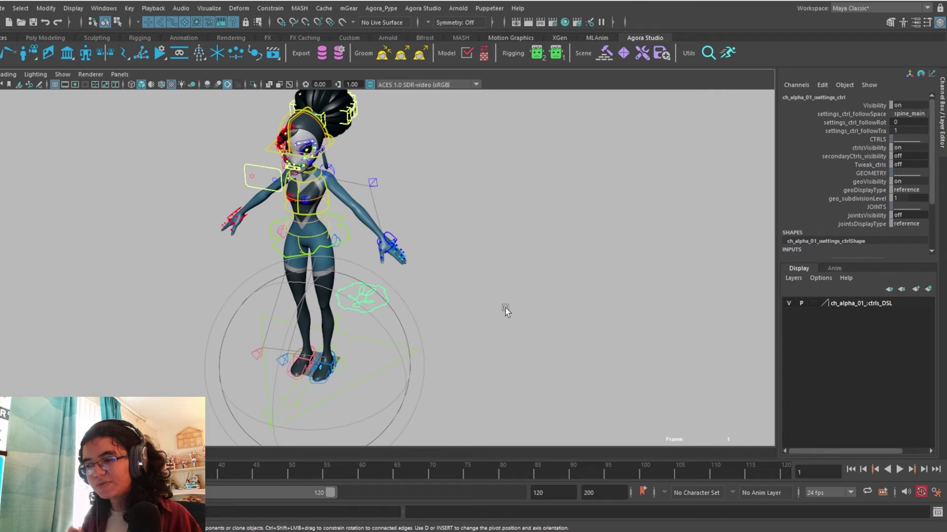
left_click(506, 310)
left_click(383, 302)
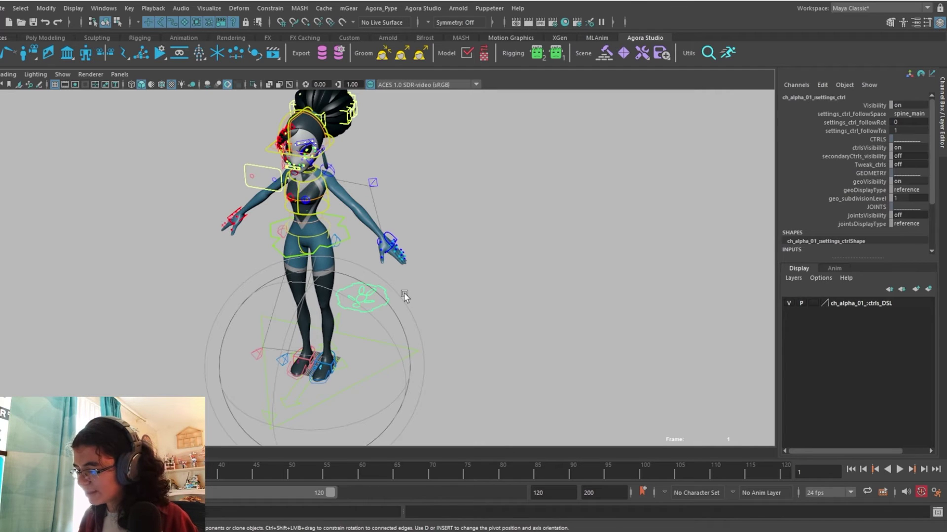
mouse_move(910, 147)
left_mouse_down()
mouse_move(893, 147)
mouse_move(927, 147)
left_mouse_up()
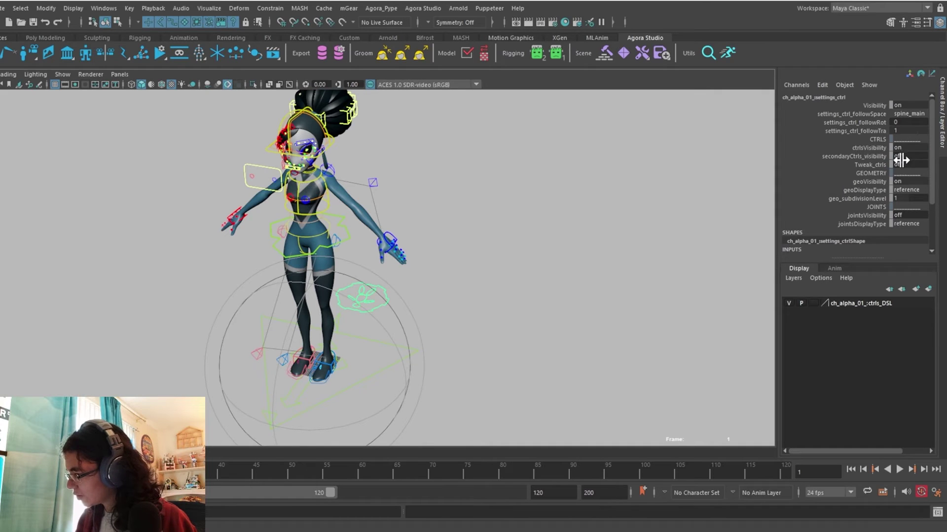
left_click_drag(895, 156, 927, 156)
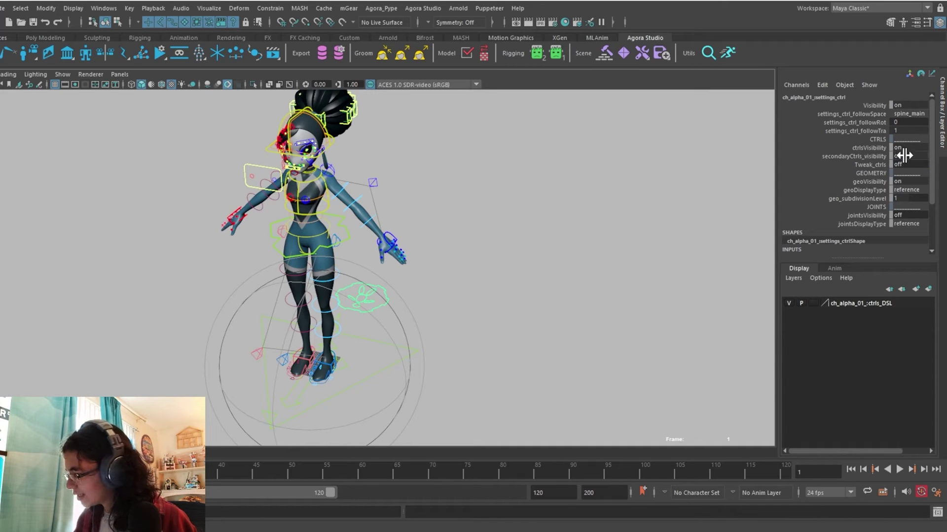
key("e")
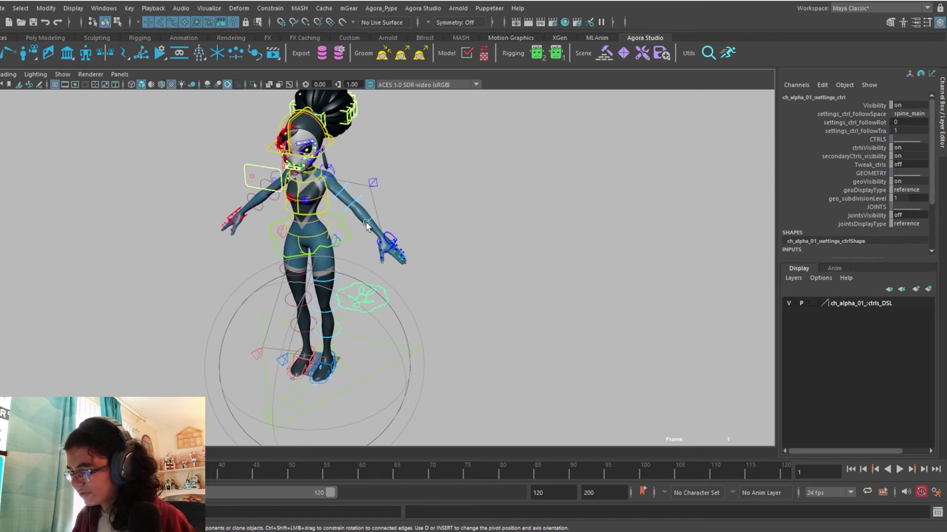
Step: Try moving the left arm's elbow control along Z, and undo the movement
left_click(380, 216)
left_click_drag(380, 218, 345, 240, "alt")
key("ctrl+z")
middle_click_drag(471, 217, 467, 228, "alt")
right_click_drag(466, 228, 500, 227, "alt")
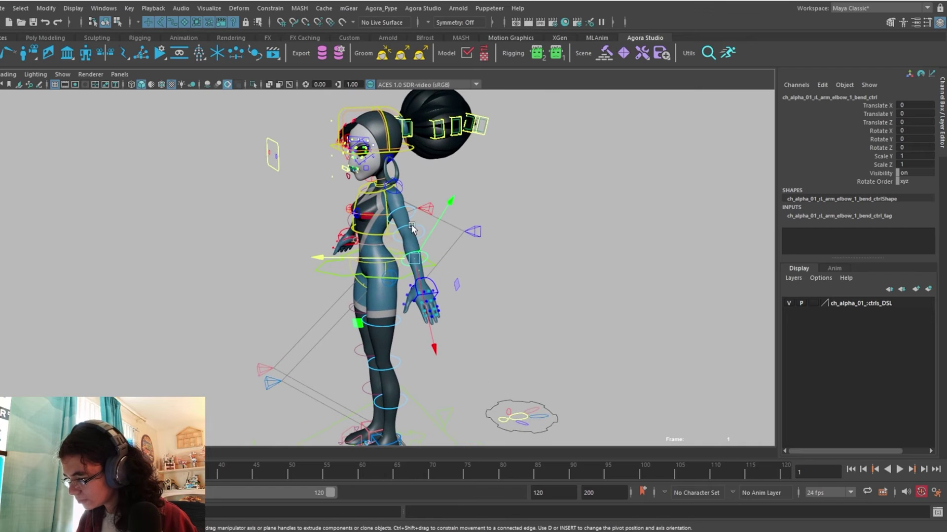
left_click(421, 226)
mouse_move(350, 232)
left_mouse_down()
mouse_move(374, 231)
mouse_move(351, 232)
left_mouse_up()
key("ctrl+z")
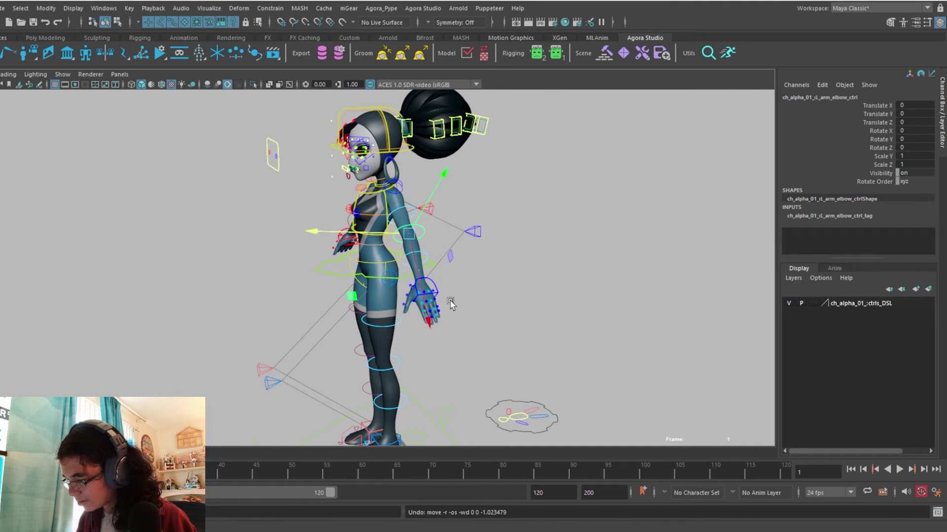
Step: Try rotating the left foot's BankOUT control, and undo the rotation
middle_click_drag(451, 331, 459, 266, "alt")
left_click_drag(460, 266, 493, 268, "alt")
middle_click_drag(493, 268, 501, 140, "alt")
left_click_drag(444, 235, 550, 268, "alt")
middle_click_drag(420, 234, 437, 312, "alt")
right_click_drag(437, 311, 523, 308, "alt")
left_click(393, 336)
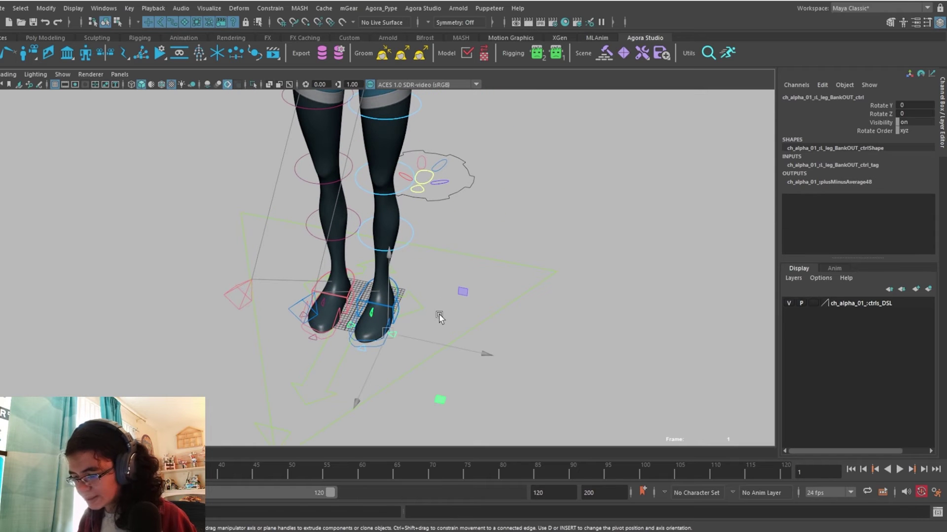
key("e")
left_click_drag(453, 281, 468, 295)
key("ctrl+z")
Step: Try adjusting Tip Roll on the left leg's IK foot control, and undo the changes
left_click(409, 299)
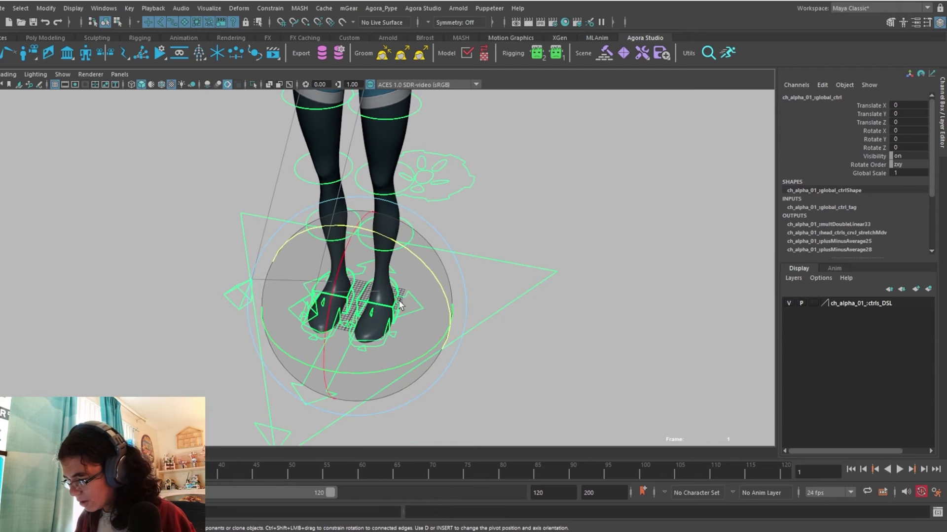
left_click(463, 249)
left_click(397, 310)
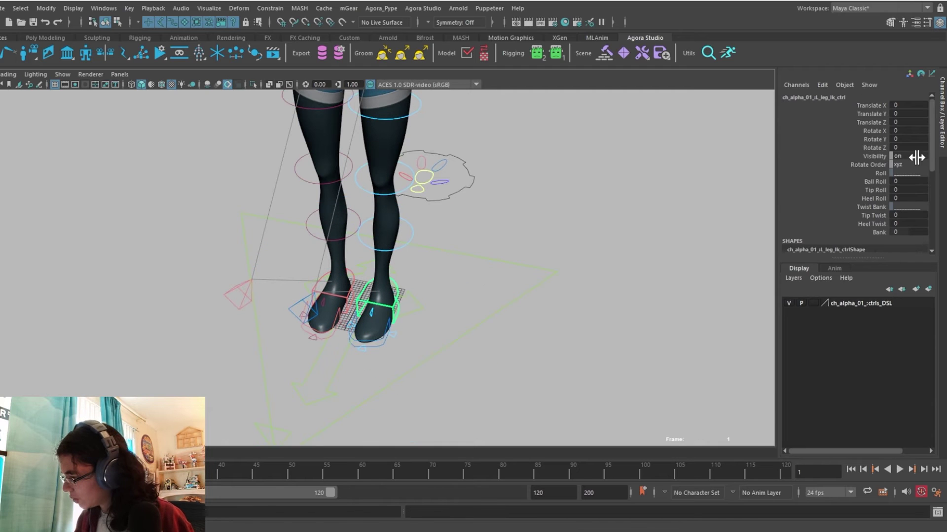
scroll(931, 154, "down", 3)
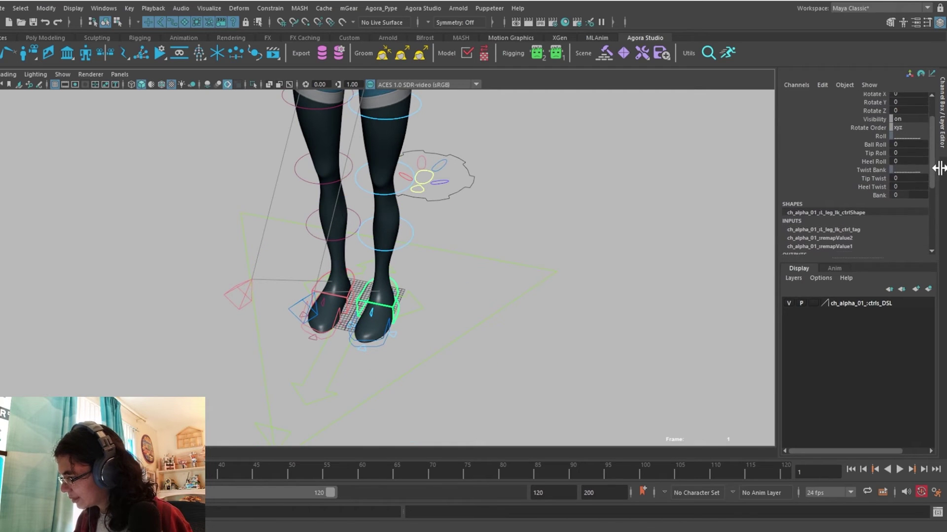
mouse_move(900, 152)
left_mouse_down()
mouse_move(908, 152)
mouse_move(892, 152)
left_mouse_up()
mouse_move(899, 152)
middle_mouse_down()
mouse_move(925, 161)
mouse_move(907, 161)
middle_mouse_up()
key("ctrl+z")
key("ctrl+z")
Step: Try rotating the left foot's ball control to about -4.9 degrees in X, and undo the rotation
left_click_drag(401, 334, 465, 270, "alt")
left_click(400, 306)
key("e")
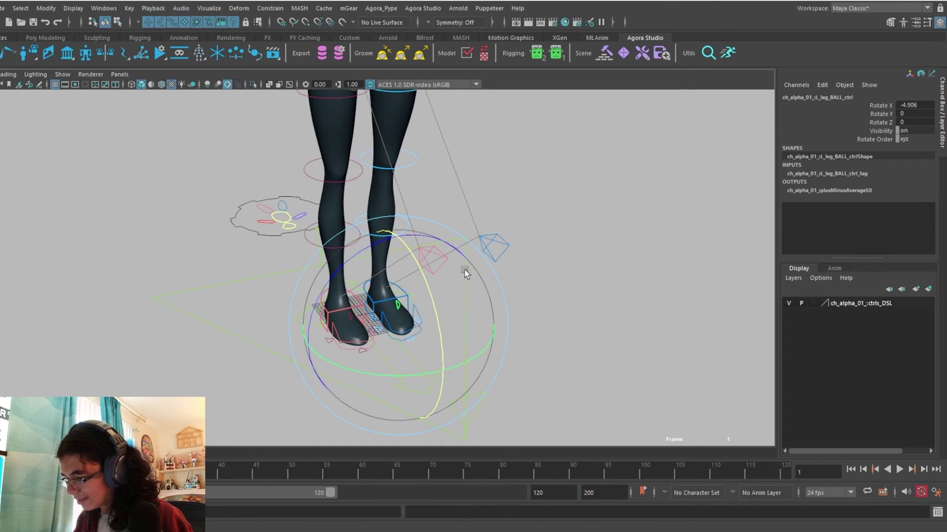
key("ctrl+z")
left_click_drag(591, 340, 556, 319, "alt")
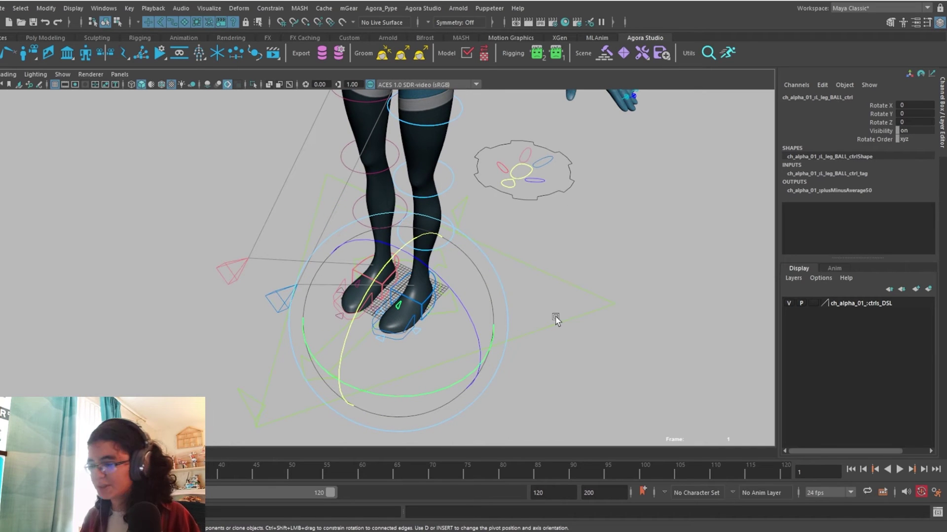
Step: Reselect the rig's main settings control and turn Tweak_ctrls on
middle_click_drag(569, 243, 553, 399, "alt")
right_click_drag(562, 326, 493, 325, "alt")
left_click_drag(450, 326, 485, 339, "alt")
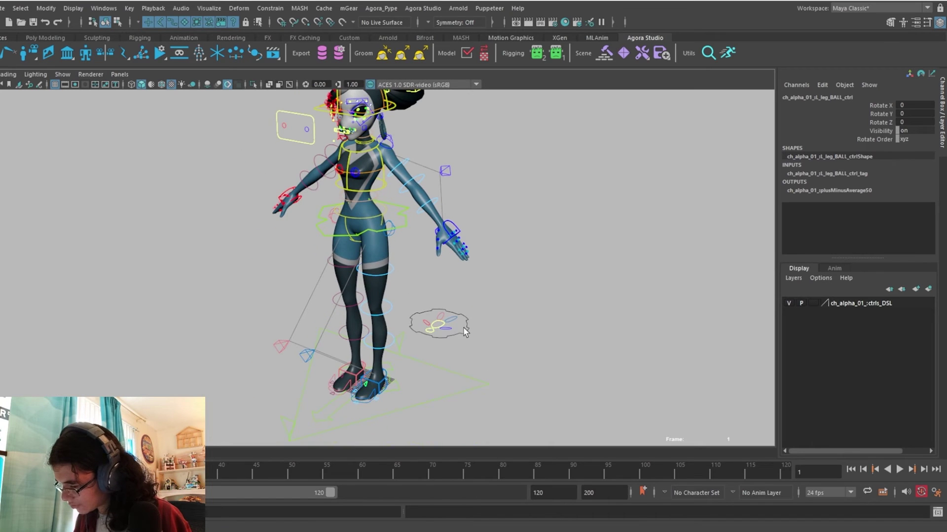
left_click(500, 320)
left_click(468, 329)
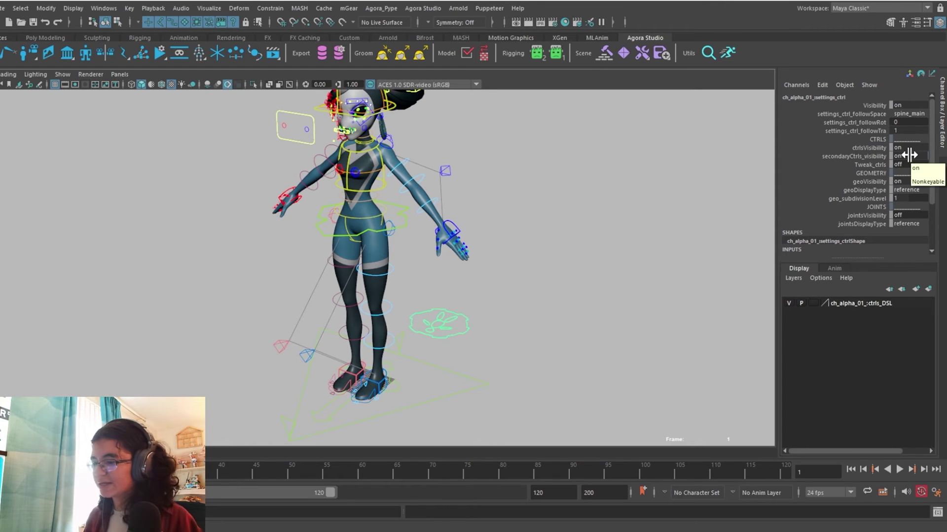
left_click_drag(461, 165, 463, 291, "alt")
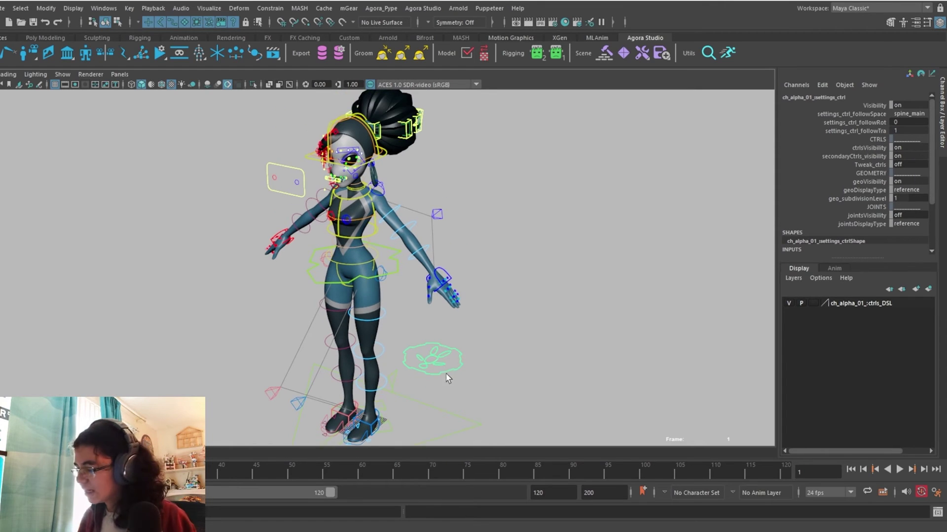
left_click(898, 163)
Step: Try moving the left bicep tweak control to about -2.8 in Translate Z, and undo the movement
left_click_drag(520, 265, 543, 250, "alt")
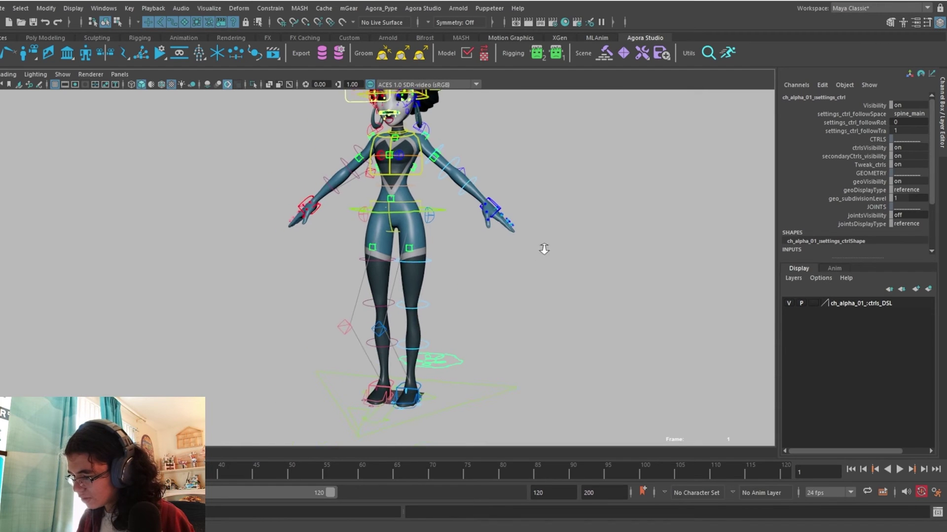
middle_click_drag(542, 250, 520, 294, "alt")
right_click_drag(520, 294, 629, 299, "alt")
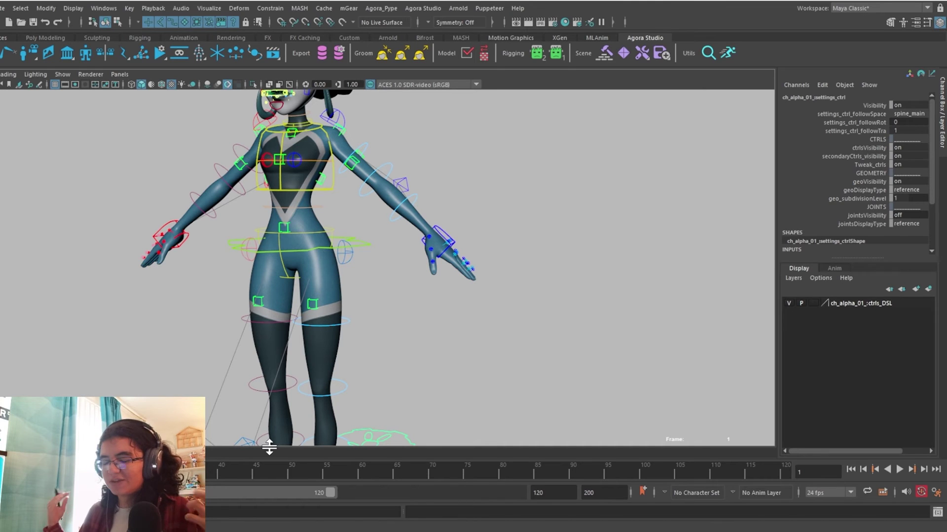
left_click(354, 162)
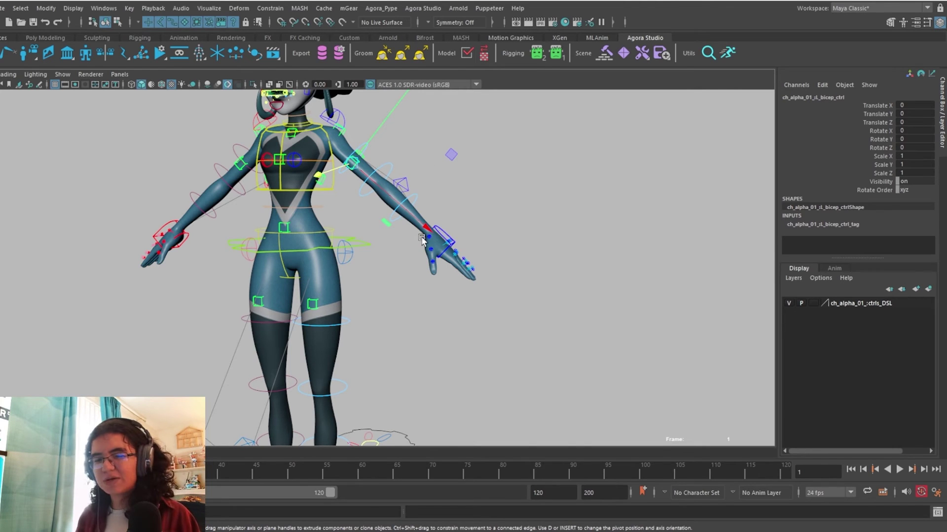
middle_click_drag(421, 239, 405, 326, "alt")
left_click_drag(405, 262, 345, 274, "alt")
left_click_drag(269, 269, 277, 265)
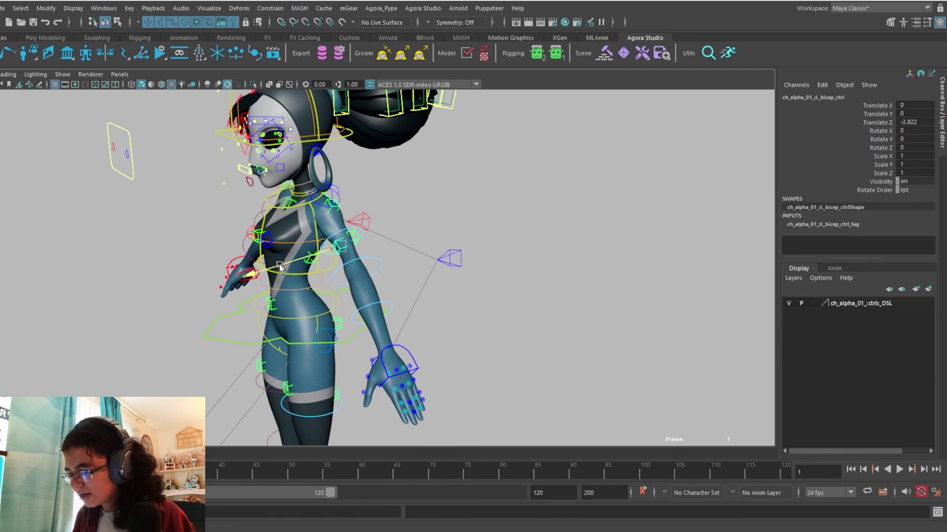
key("ctrl+z")
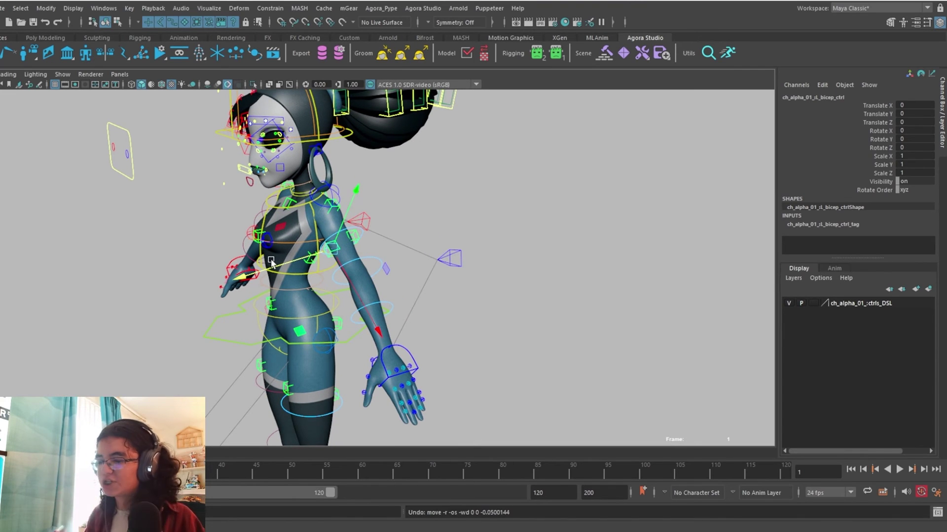
left_click_drag(378, 209, 525, 252, "alt")
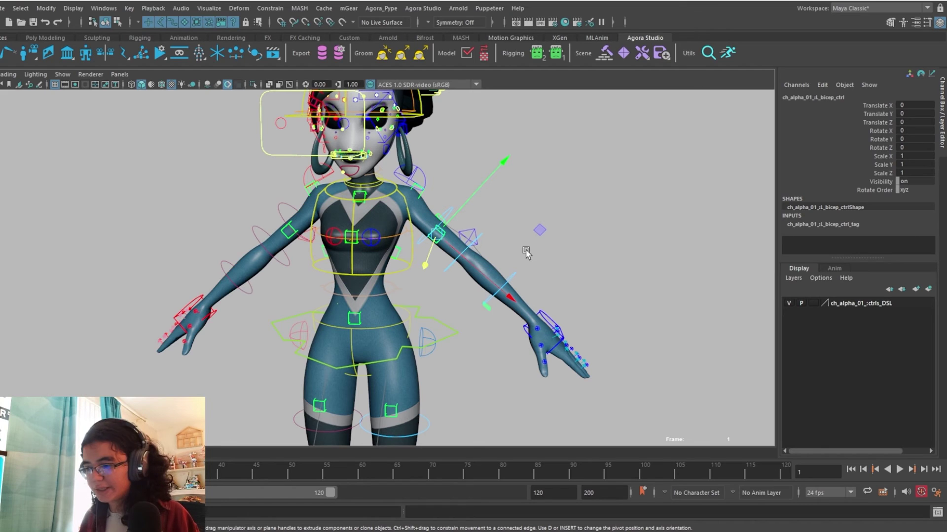
Step: Try rotating the hair bun's base control to about 4.2 degrees in X and the adjacent bun control, and undo the rotations
middle_click_drag(461, 156, 447, 203, "alt")
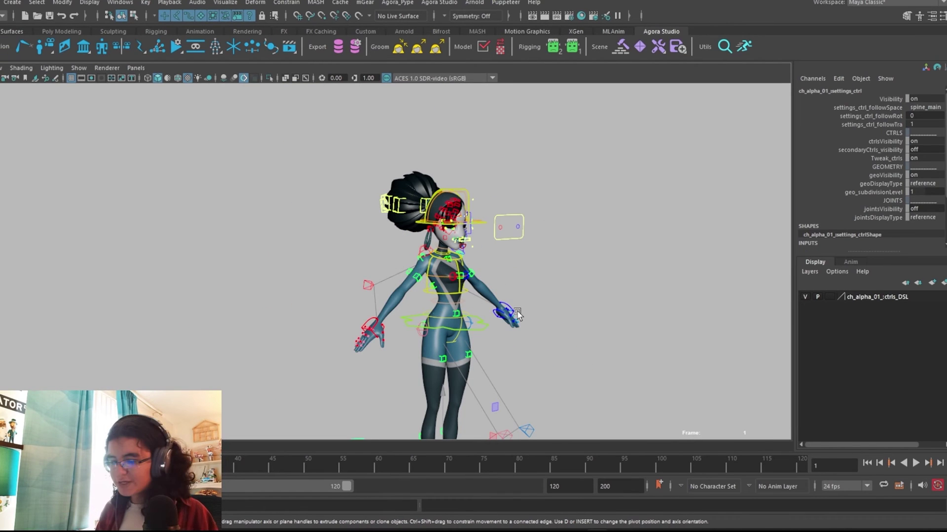
right_click_drag(466, 182, 620, 271, "alt")
mouse_move(566, 256)
left_mouse_down("alt")
mouse_move(515, 243)
mouse_move(597, 249)
mouse_move(522, 243)
mouse_move(570, 247)
left_mouse_up("alt")
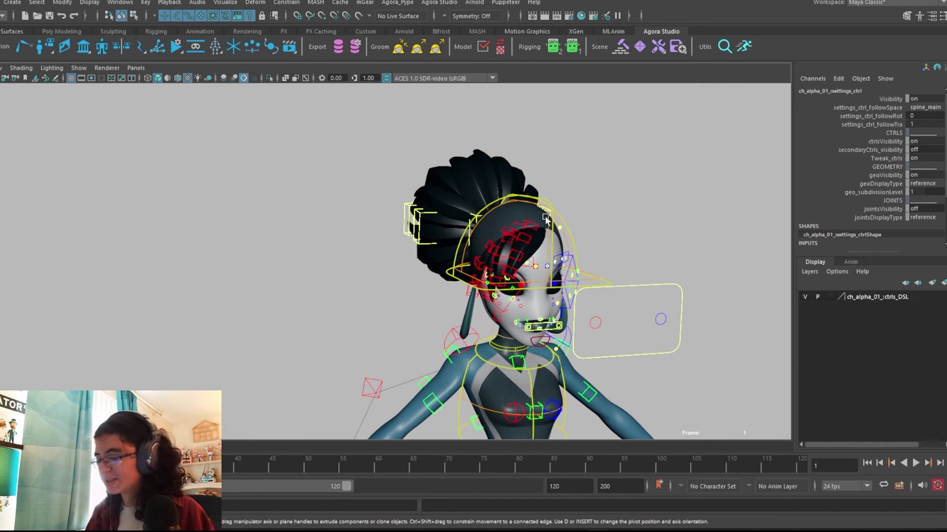
mouse_move(550, 249)
left_mouse_down("alt")
mouse_move(527, 247)
mouse_move(566, 248)
left_mouse_up("alt")
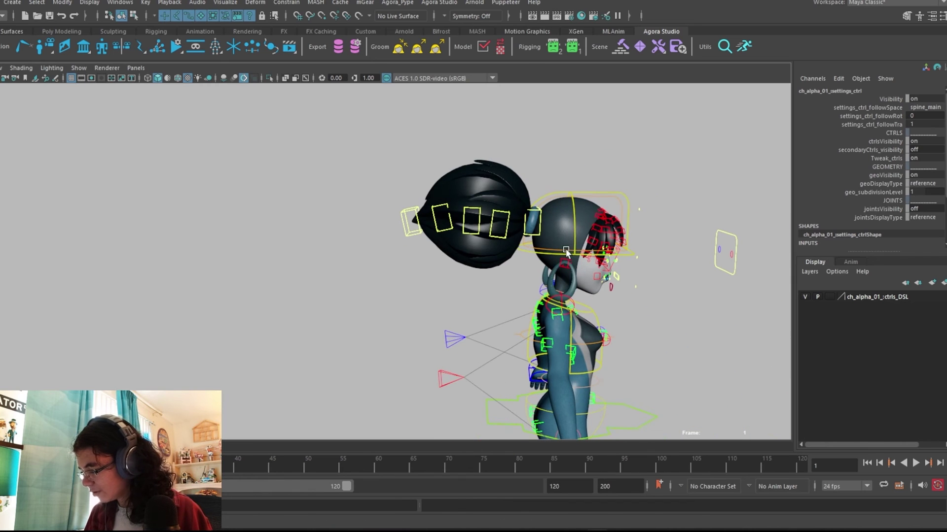
left_click(538, 223)
key("e")
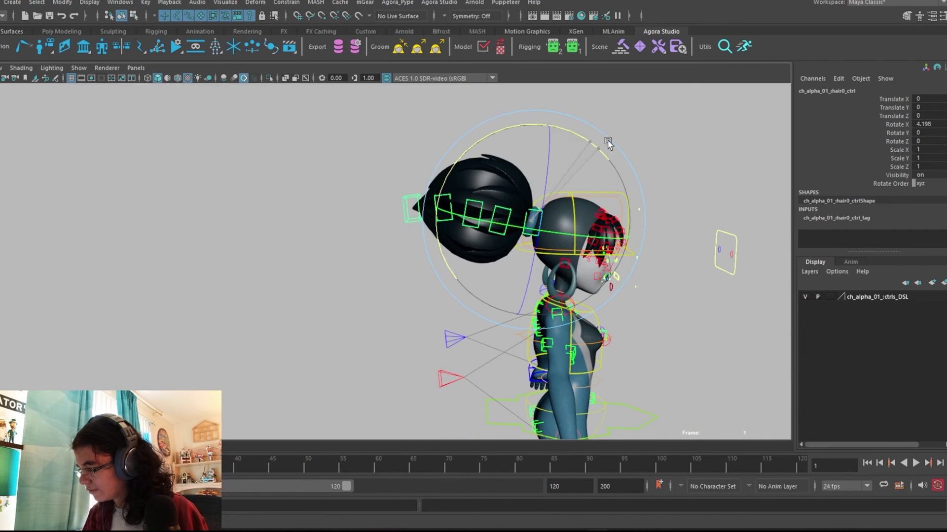
left_click(519, 218)
key("e")
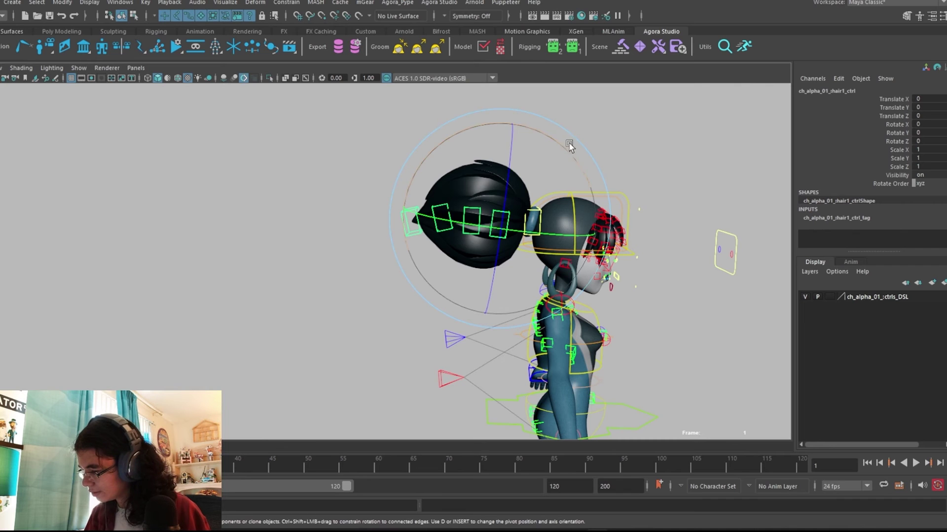
mouse_move(568, 143)
left_mouse_down()
mouse_move(541, 135)
mouse_move(557, 151)
left_mouse_up()
key("ctrl+z")
Step: Set secondaryCtrls_visibility to 1 on the rig's main settings control
left_click_drag(587, 182, 625, 219, "alt")
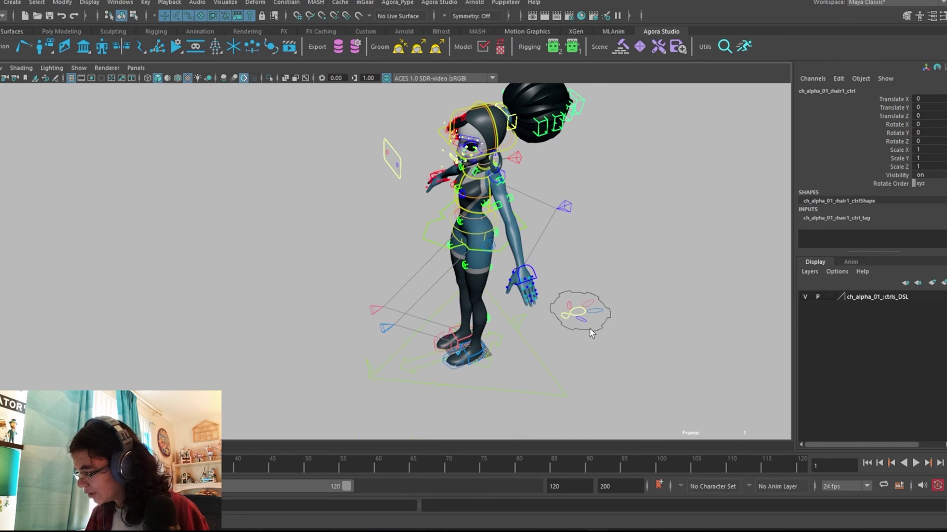
left_click(591, 330)
left_click(917, 149)
type("1")
key("Return")
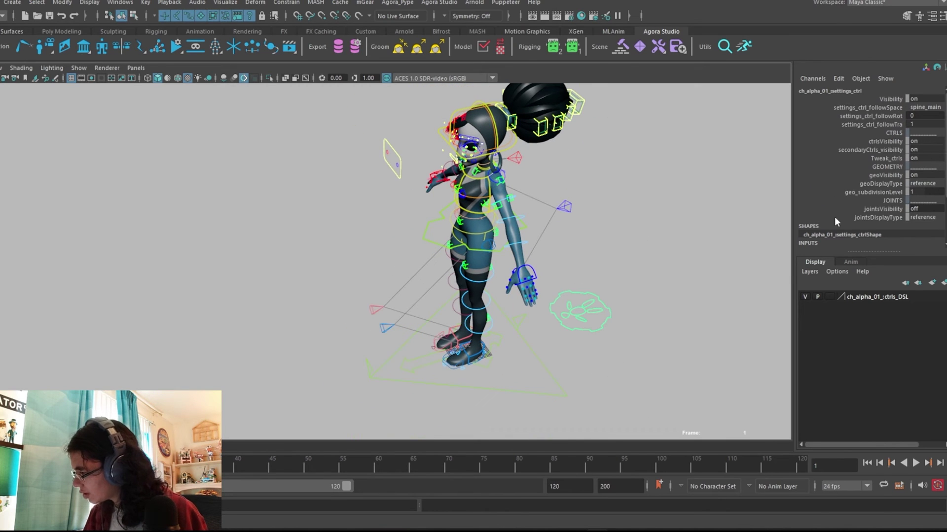
Step: Try moving the hair bun's middle IK control about -2 units in Y, and undo the movement
middle_click_drag(680, 205, 560, 342, "alt")
left_click_drag(560, 342, 494, 298, "alt")
right_click_drag(495, 298, 820, 375, "alt")
left_click(366, 175)
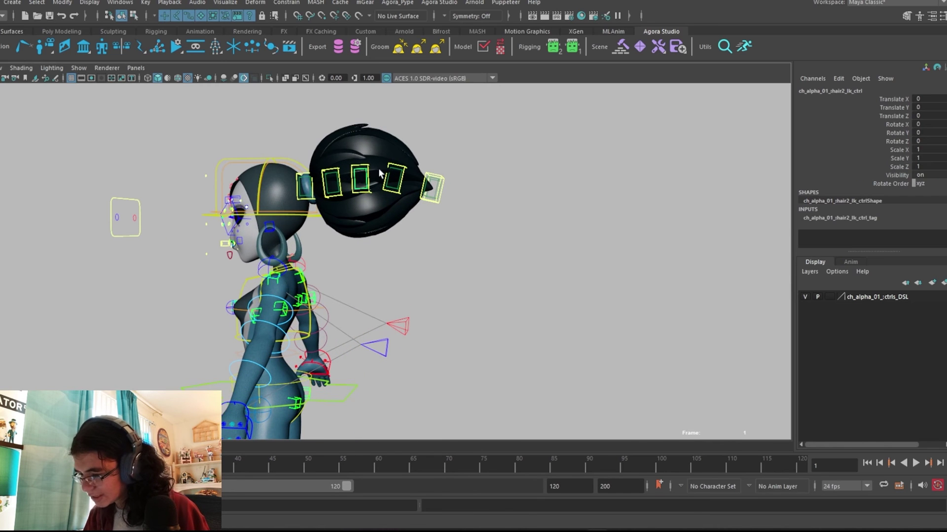
mouse_move(370, 136)
left_mouse_down()
mouse_move(371, 121)
mouse_move(377, 133)
left_mouse_up()
key("ctrl+z")
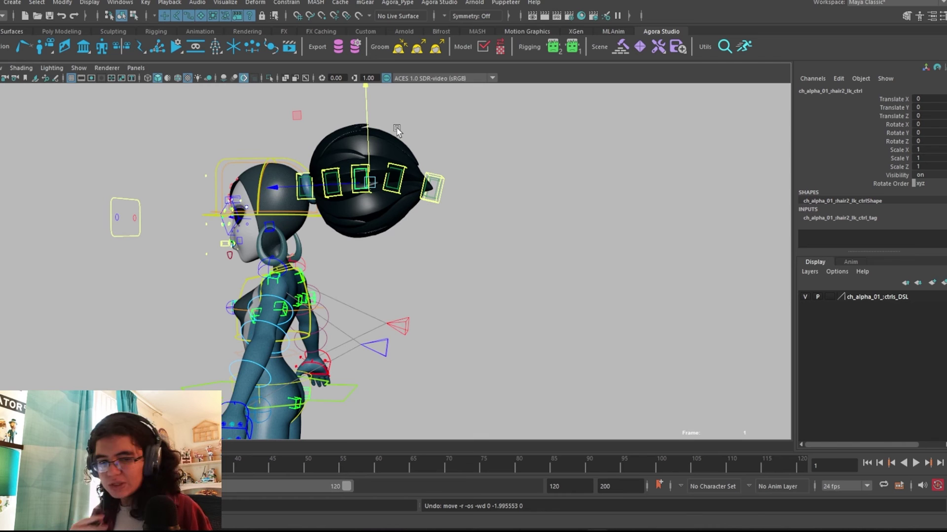
Step: Try rotating the hair bun control just behind the middle one, and undo the rotation
left_click(394, 185)
key("e")
left_click_drag(493, 176, 547, 230)
key("ctrl+z")
Step: Try rotating the top control of the right fringe strand about -7.2 degrees in X, and undo the rotation
left_click(507, 190)
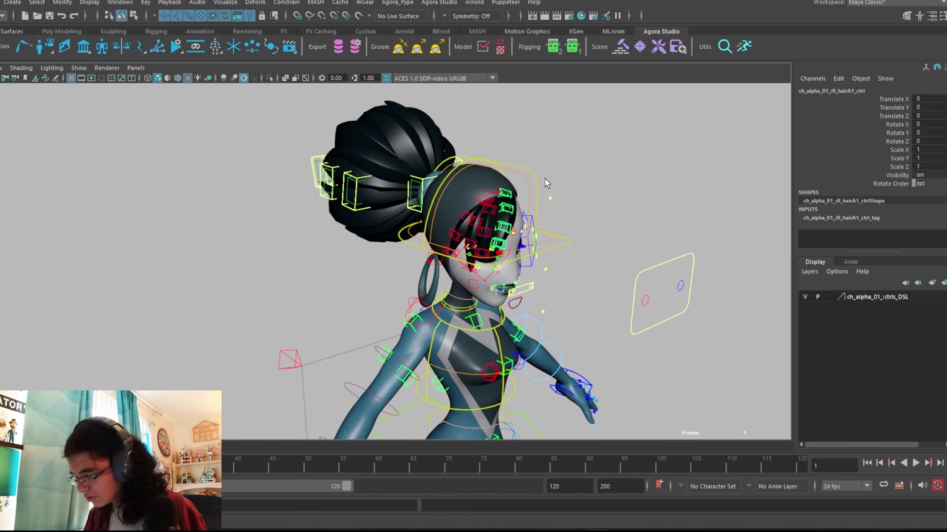
key("e")
left_click_drag(532, 220, 539, 204)
key("ctrl+z")
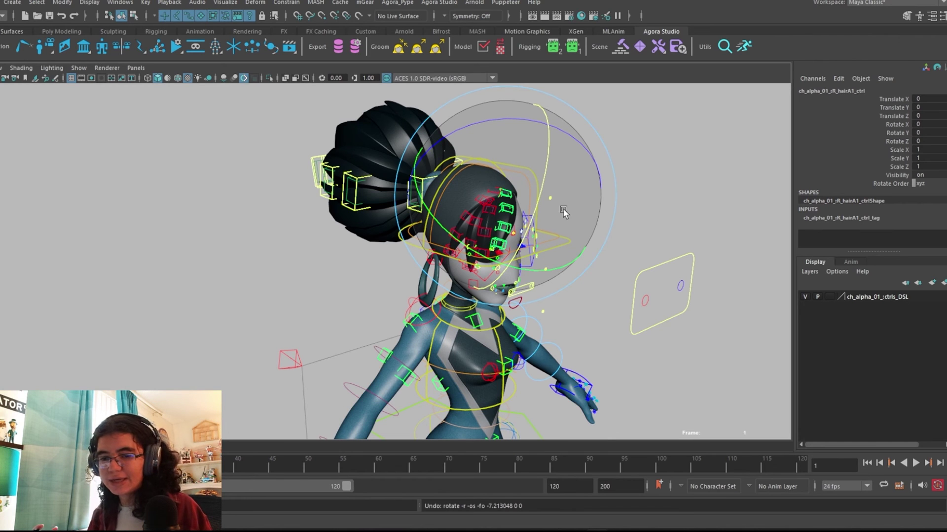
key("q")
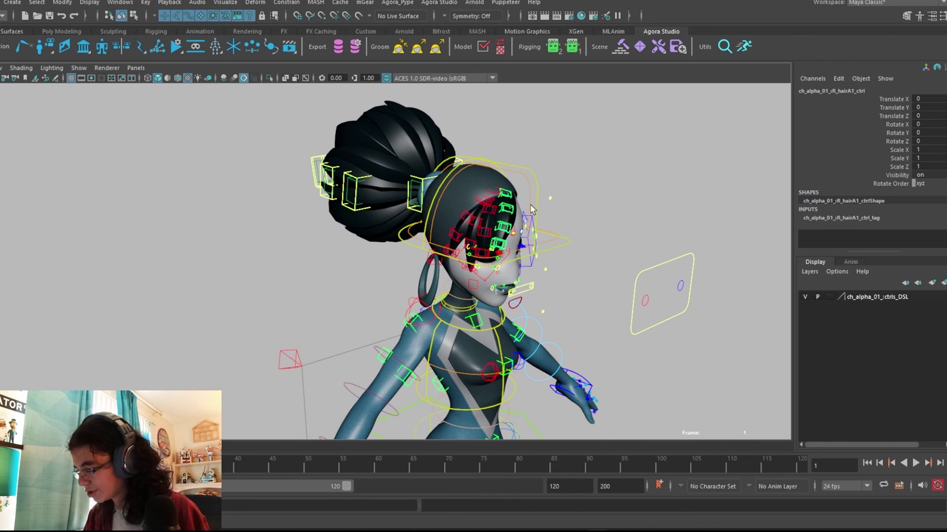
Step: Try rotating the selected top fringe control about 3.4 degrees in X, and undo the rotation
key("e")
left_click_drag(533, 204, 544, 188)
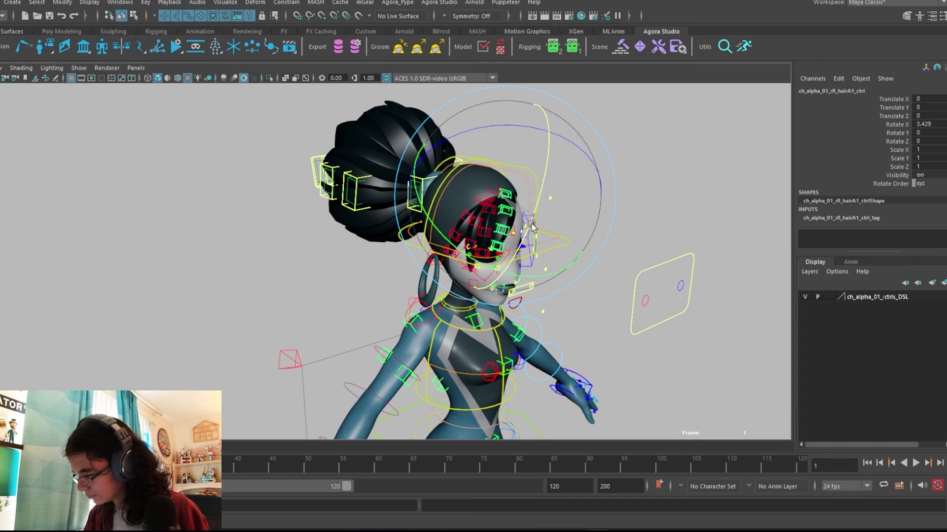
key("ctrl+z")
Step: Try moving the second IK control of the neighbouring right fringe strand upward in Y, and undo the movement
left_click(499, 204)
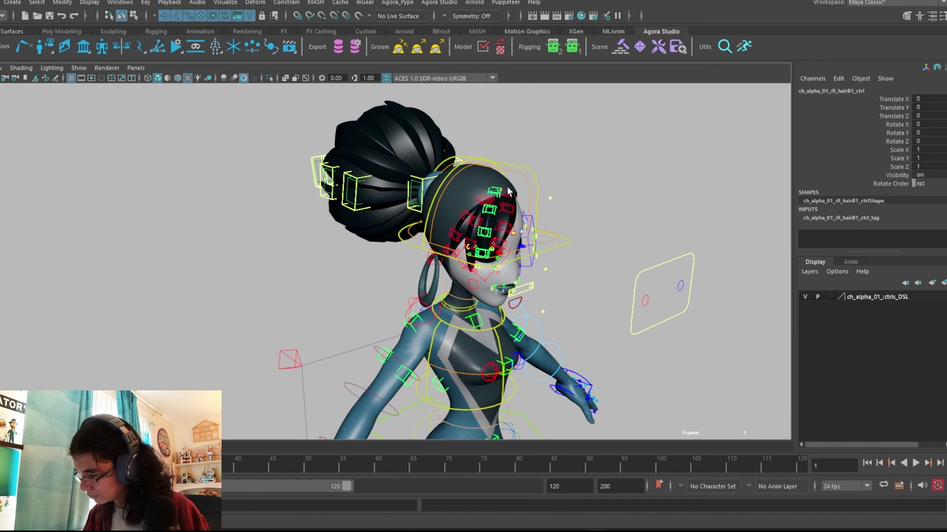
left_click(492, 209)
key("w")
right_click_drag(532, 193, 697, 235, "alt")
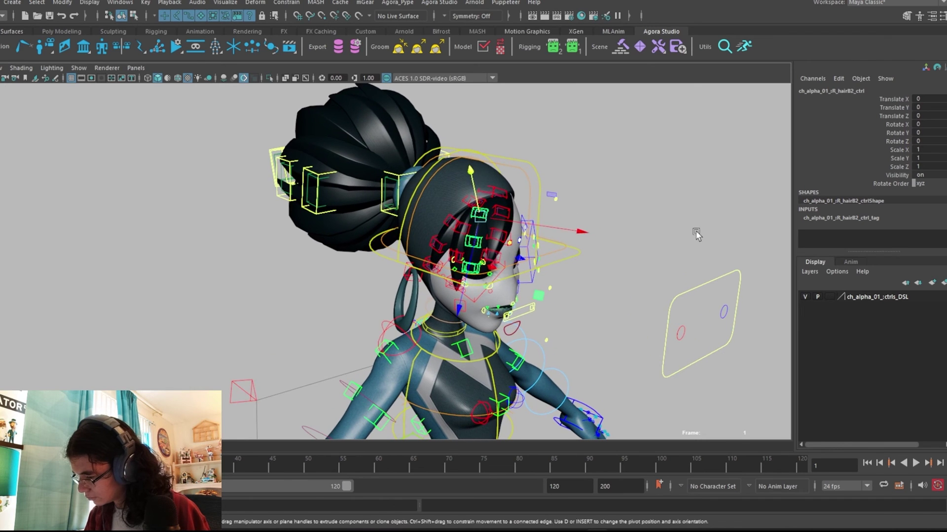
key("q")
left_click(476, 214)
key("w")
left_click_drag(471, 173, 465, 142)
key("ctrl+z")
Step: Try rotating the right earring control about 45.6 degrees in Z, and undo the rotation
scroll(550, 215, "up", 4)
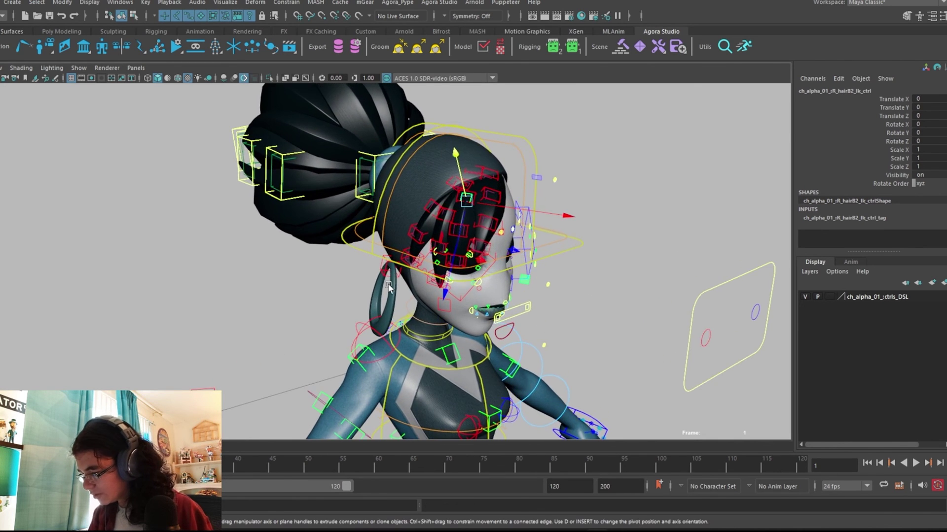
left_click(406, 274)
key("e")
left_click_drag(409, 266, 493, 232)
key("ctrl+z")
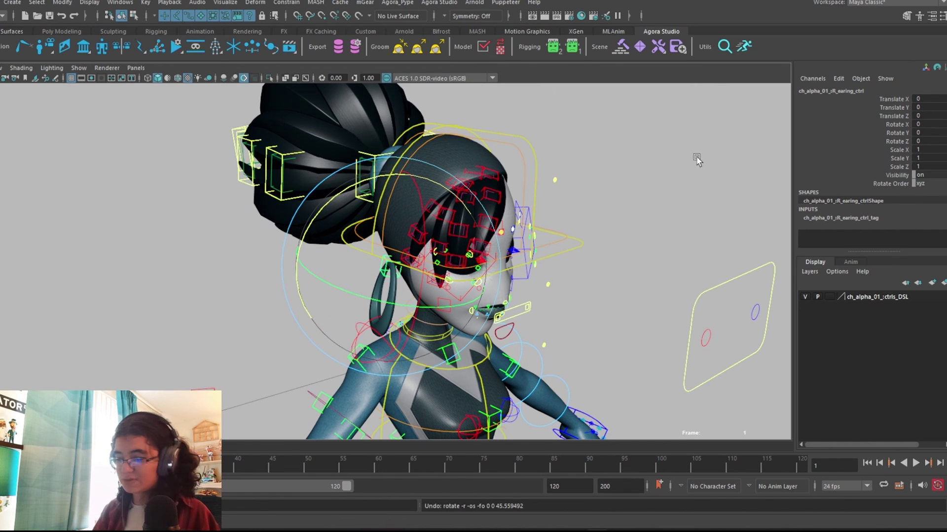
left_click_drag(666, 271, 557, 320, "alt")
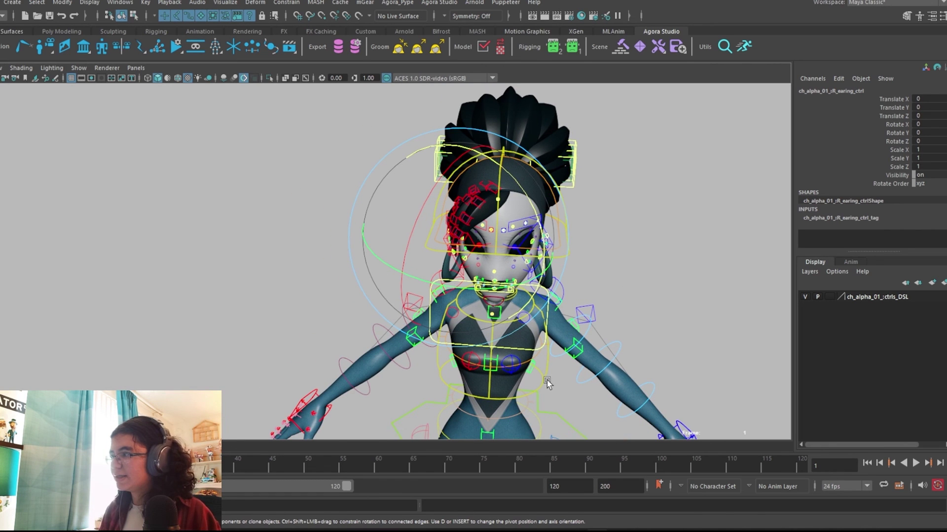